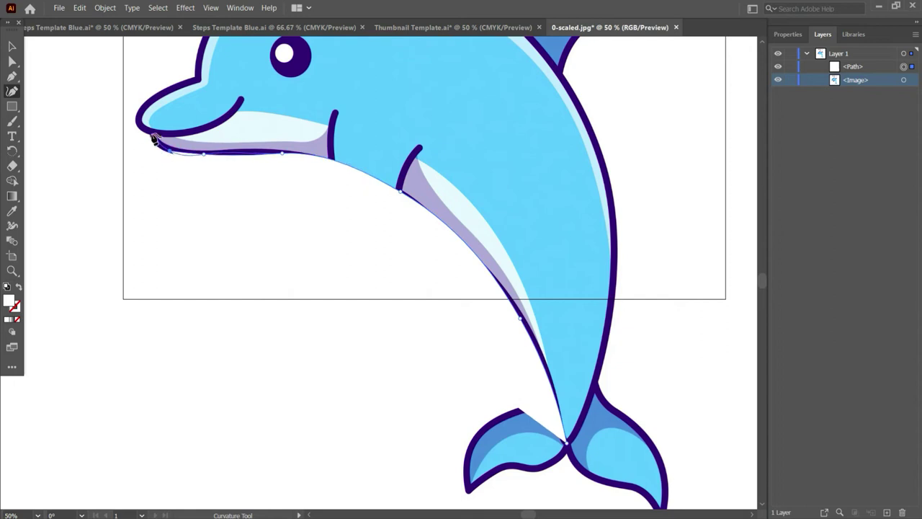
Step: Trace the rest of the dolphin's body with the Curvature tool, from the snout over head and back, closing the path at the tail tip
left_click(139, 110)
left_click(194, 80)
scroll(293, 131, "up", 3)
left_click(201, 171)
left_click(247, 111)
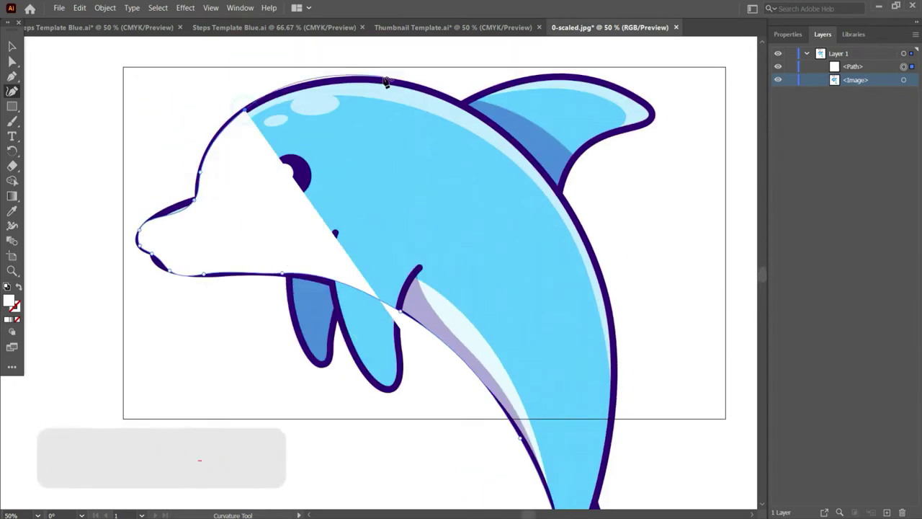
left_click(385, 81)
left_click(549, 177)
scroll(556, 185, "down", 2)
left_click(607, 225)
scroll(608, 228, "down", 2)
left_click(567, 420)
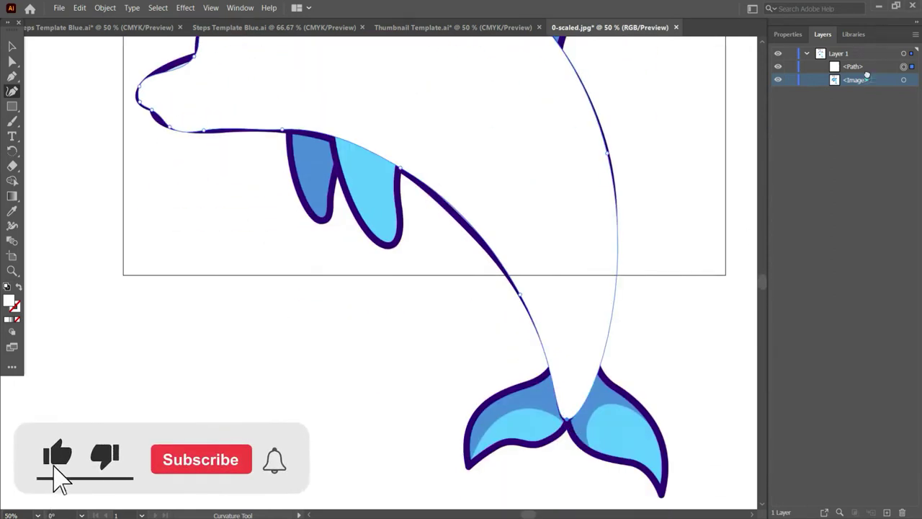
Step: Stack the reference image above the body path and fit the path's anchor points to the belly, chin and snout outline
left_click_drag(866, 78, 866, 62)
scroll(612, 435, "up", 1)
left_click_drag(400, 217, 394, 220)
left_click_drag(282, 177, 252, 177)
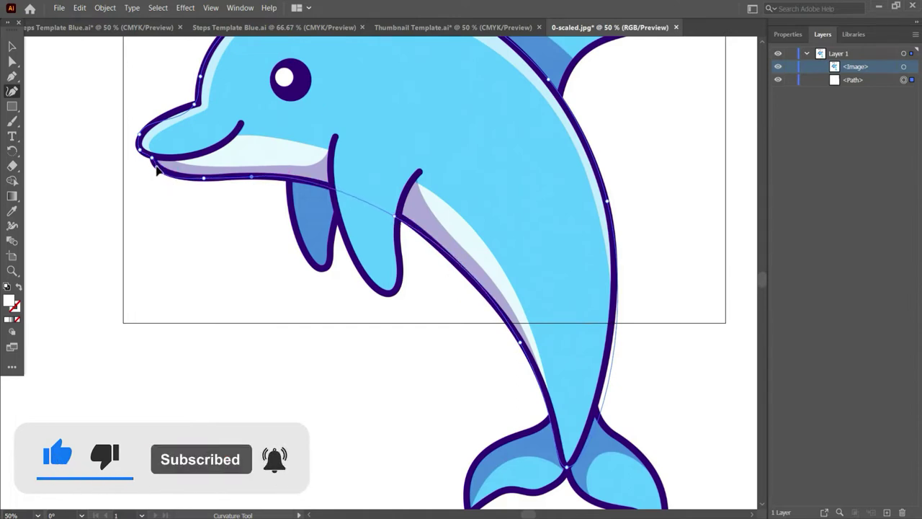
scroll(156, 171, "up", 1)
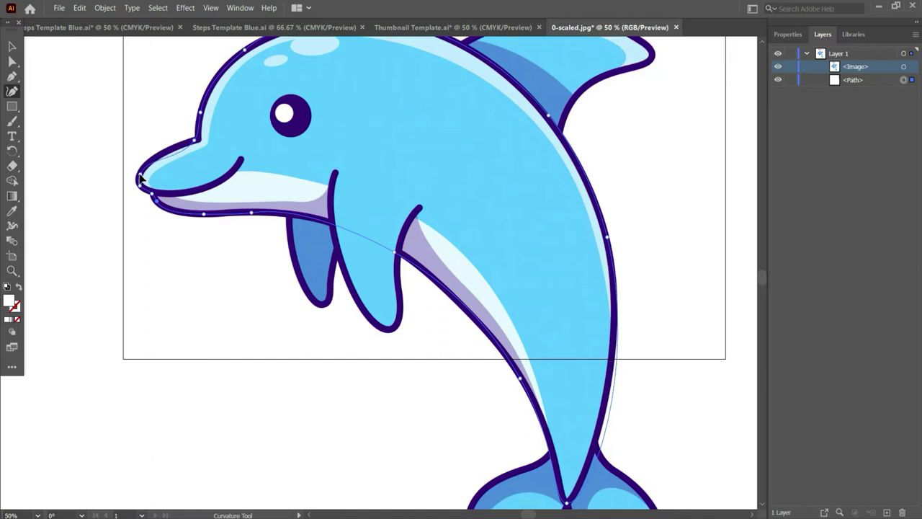
scroll(158, 223, "up", 2)
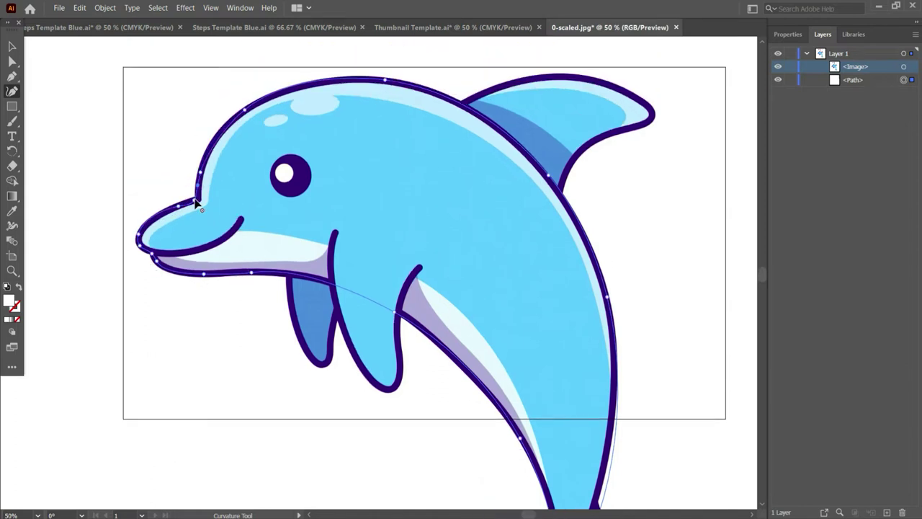
scroll(202, 203, "up", 2)
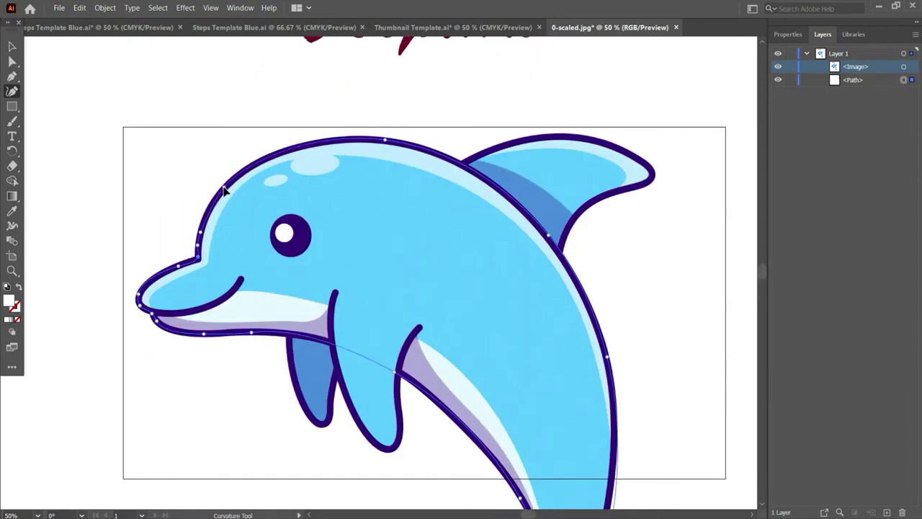
Step: Refine the body path's anchor points along the forehead and around the base of the tail
left_click_drag(230, 178, 236, 177)
left_click(212, 205)
scroll(640, 303, "down", 5)
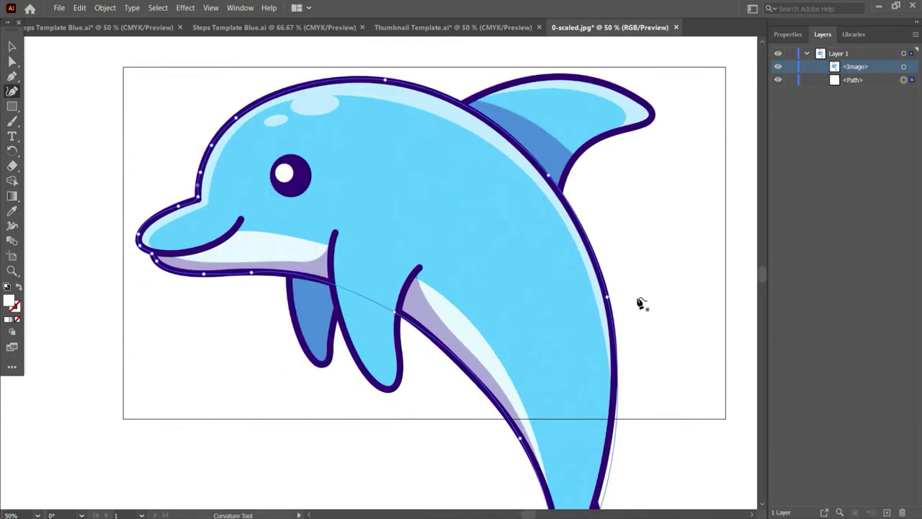
left_click_drag(610, 378, 599, 384)
scroll(640, 362, "up", 1)
scroll(643, 366, "down", 1)
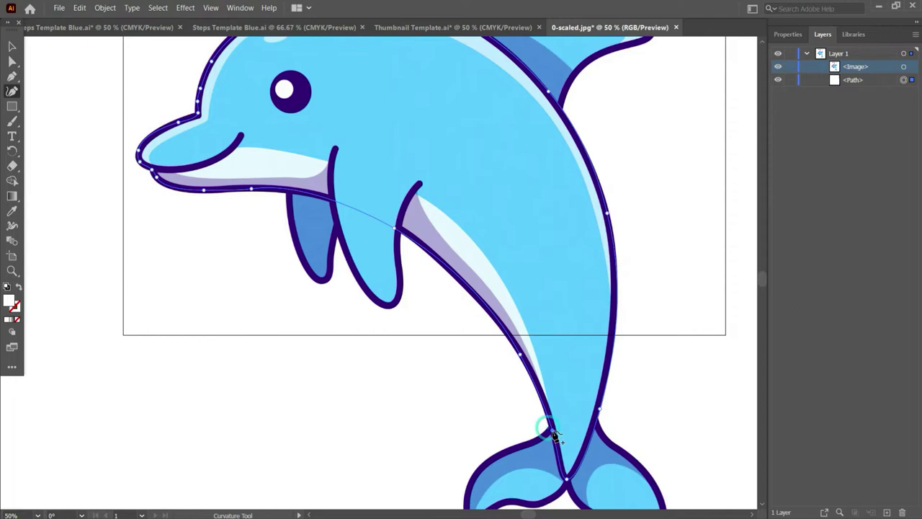
scroll(669, 402, "up", 3)
scroll(356, 155, "down", 2)
Step: Trace the dorsal fin as a closed curved path overlapping the back and stack the reference image above it
left_click(11, 43)
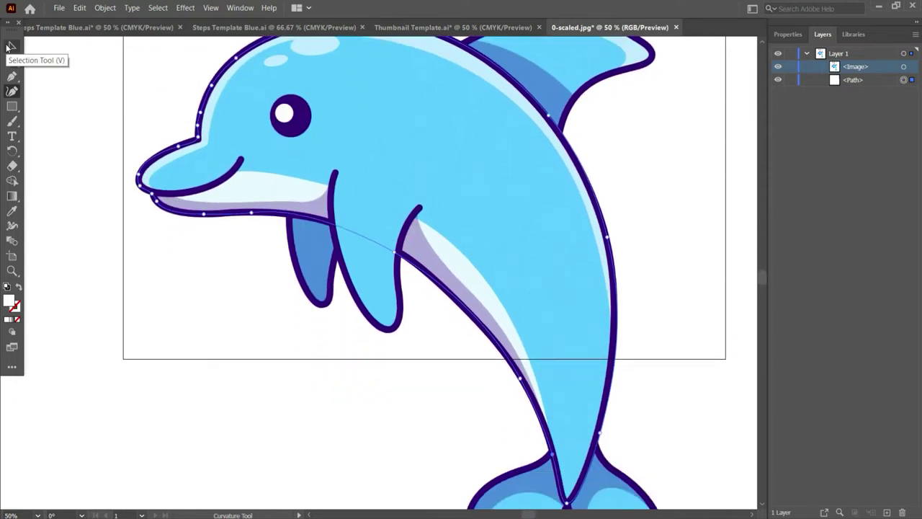
scroll(576, 130, "up", 3)
left_click(11, 91)
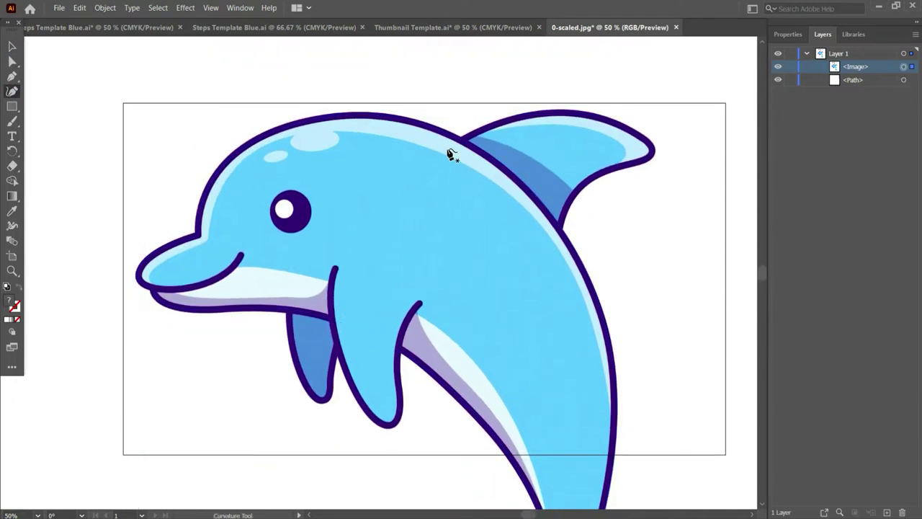
left_click(445, 149)
left_click(499, 121)
left_click(581, 113)
left_click(653, 146)
left_click(649, 157)
left_click(630, 163)
left_click(589, 180)
left_click(553, 240)
left_click(445, 150)
left_click_drag(858, 79, 858, 62)
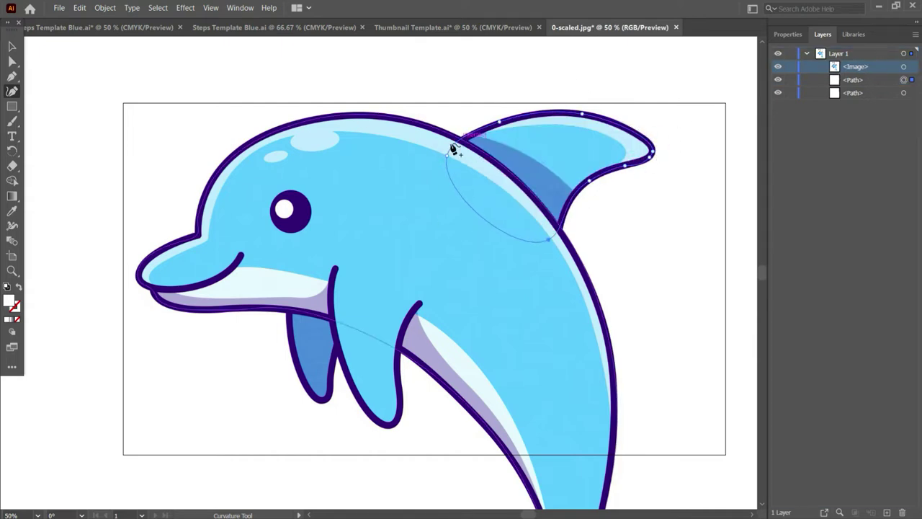
Step: Create a new document and set its zoom level to 50%
left_click(59, 7)
key("Escape")
key("ctrl+n")
left_click(693, 456)
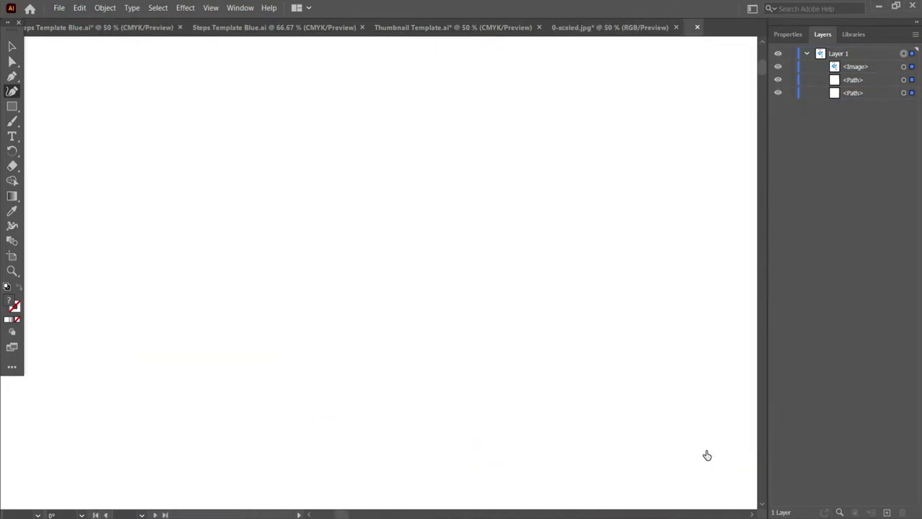
left_click(38, 514)
left_click(88, 377)
left_click(12, 46)
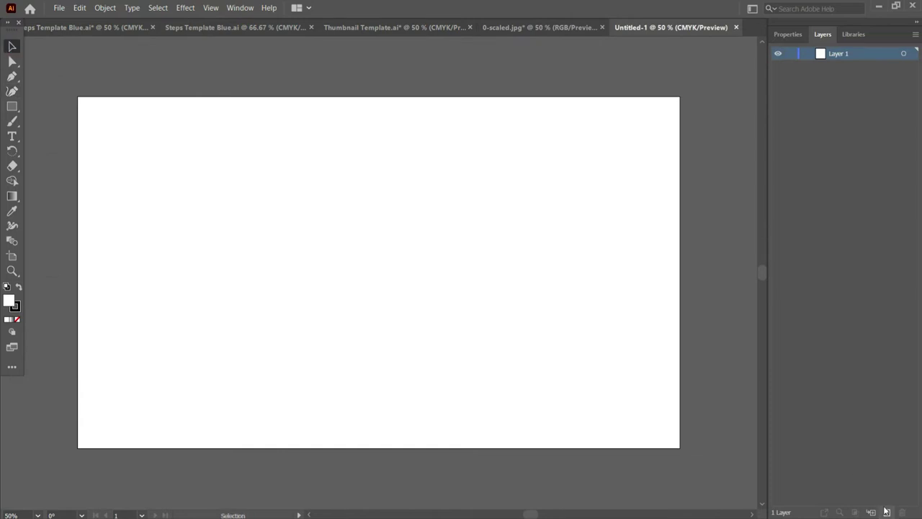
Step: Add five new layers to the document and make Layer 1 the active layer
left_click(885, 512)
left_click(886, 511)
left_click(886, 511)
left_click(886, 512)
left_click(886, 511)
left_click(814, 117)
Step: Copy the body and dorsal fin paths from 0-scaled.jpg into Layer 1 of the new document, shrunk and placed in the upper-left area of the artboard
left_click(537, 28)
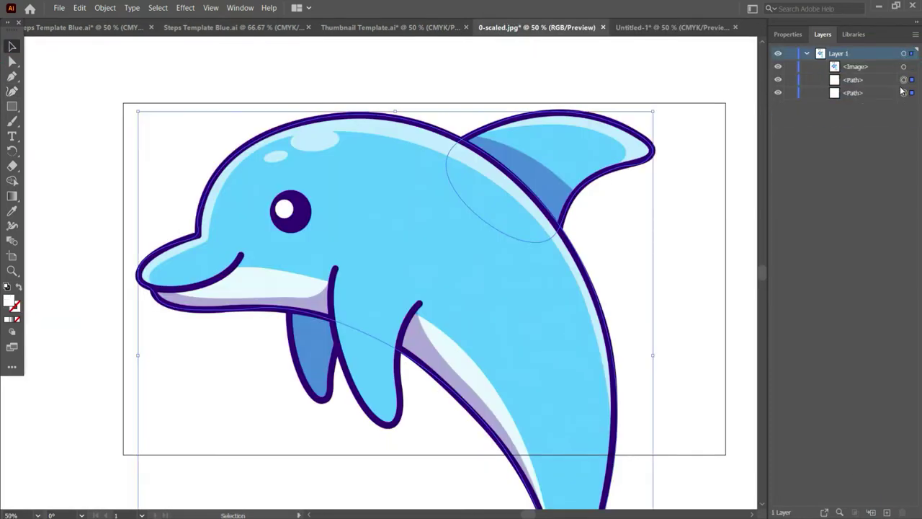
left_click(674, 30)
key("ctrl+v")
key("ctrl+minus")
left_click_drag(615, 91, 393, 165)
left_click_drag(415, 158, 400, 180)
scroll(487, 218, "up", 2)
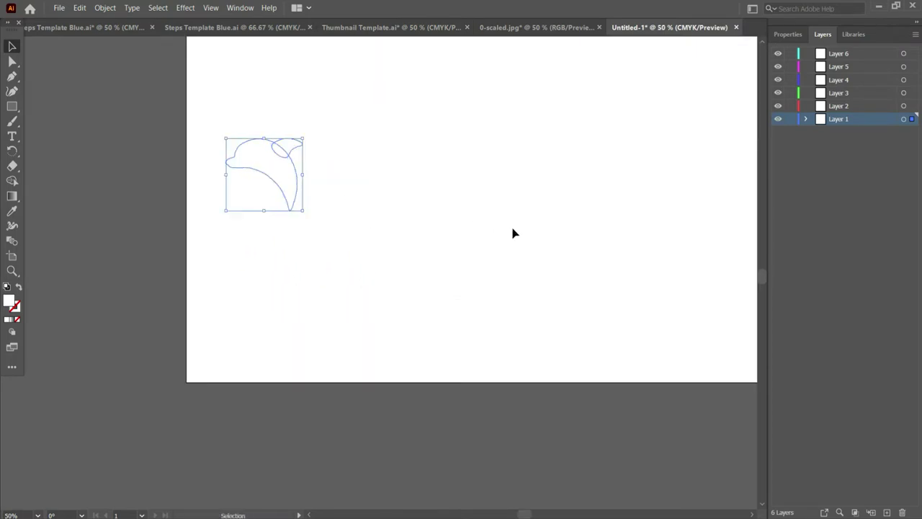
scroll(486, 218, "up", 2)
left_click(750, 513)
left_click_drag(175, 241, 185, 197)
Step: Give the small dolphin's body and fin paths a blue stroke
double_click(14, 307)
left_click(474, 232)
left_click(455, 182)
left_click(589, 186)
left_click(697, 60)
Step: Switch back to the 0-scaled.jpg document and trace the right tail fluke with the Curvature tool, starting inside the tail stem
left_click(558, 29)
scroll(724, 209, "down", 3)
key("shift+grave")
left_click(573, 286)
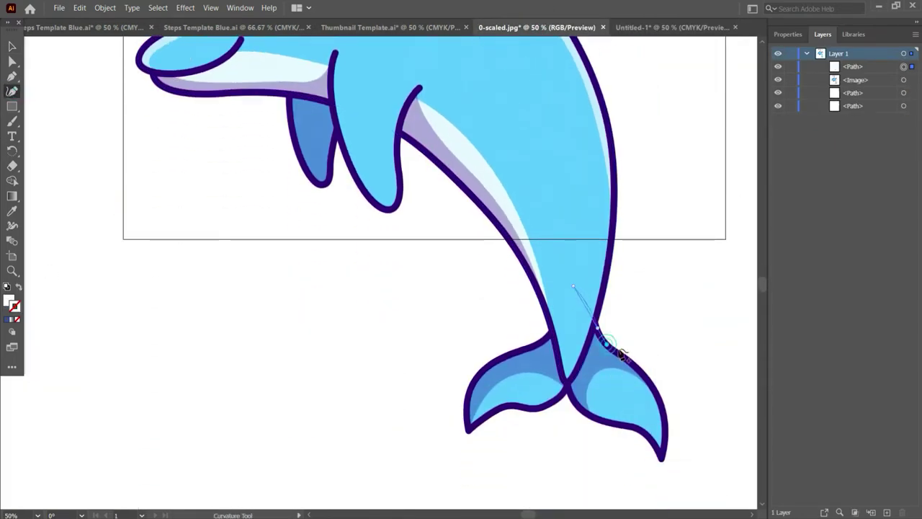
left_click(651, 382)
left_click(662, 459)
left_click(647, 436)
left_click(610, 424)
left_click(582, 412)
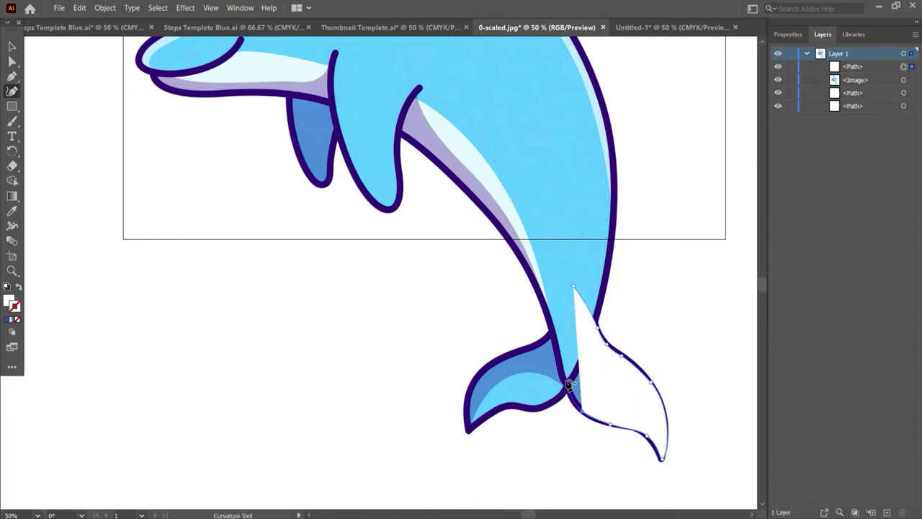
Step: Trace the left tail fluke, close the tail path behind the reference image and fit its anchor points to the outline
left_click(566, 380)
left_click(560, 396)
left_click(530, 406)
left_click(509, 403)
left_click(469, 431)
left_click(467, 389)
left_click(509, 352)
left_click(540, 341)
left_click(573, 286)
key("ctrl+bracketleft")
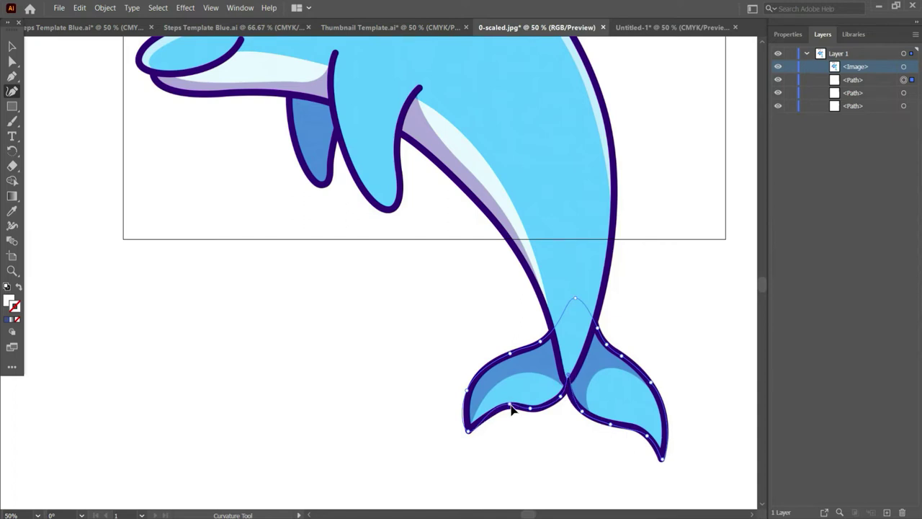
left_click(464, 412)
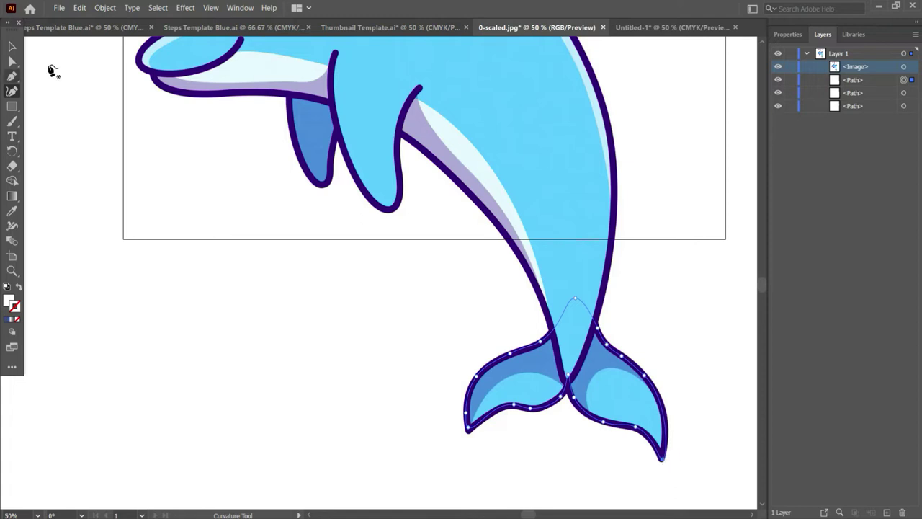
Step: Trace the front flipper as an open curved path and stack the reference image above it
scroll(366, 344, "up", 4)
left_click(335, 184)
left_click(335, 245)
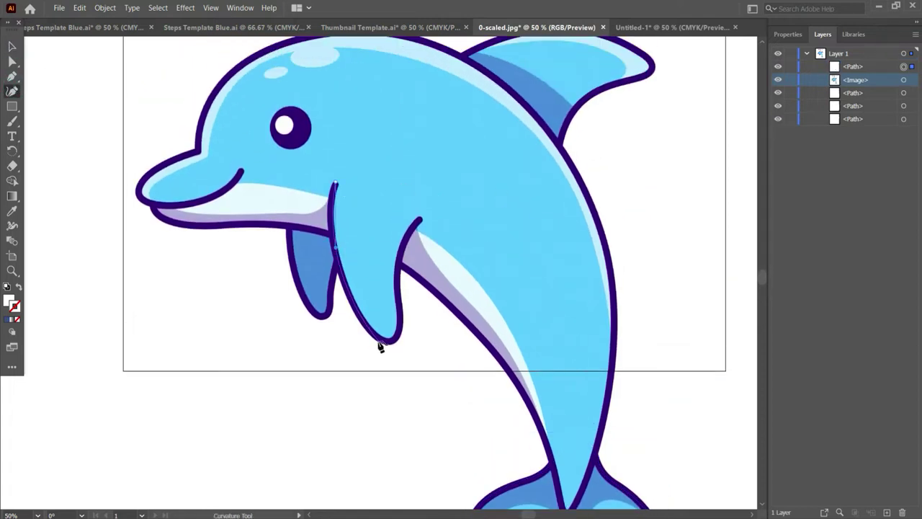
left_click(376, 336)
left_click(390, 341)
left_click(394, 279)
left_click(422, 214)
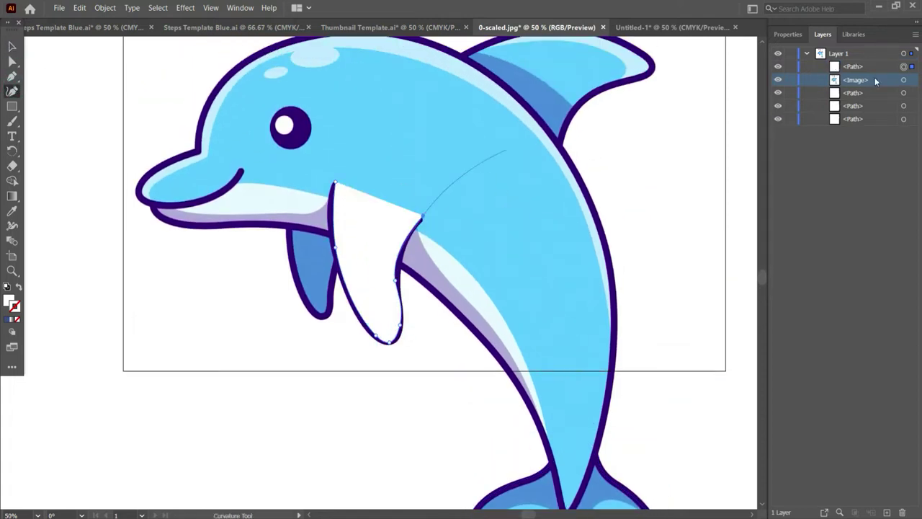
left_click_drag(874, 80, 864, 63)
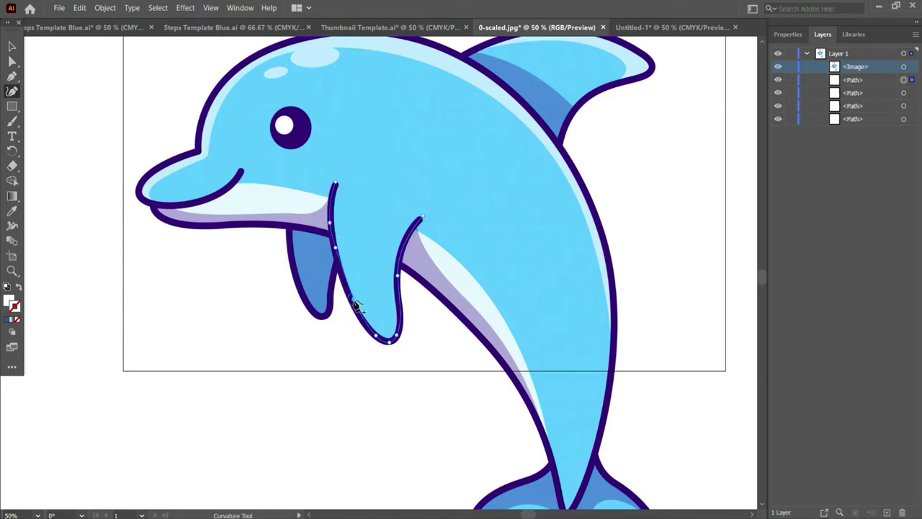
left_click(12, 46)
left_click(67, 136)
Step: Trace the rear flipper as a closed curved path behind the reference image and fit its anchor points to the outline
left_click(11, 91)
left_click(291, 213)
left_click(292, 250)
left_click(316, 315)
left_click(330, 312)
left_click(330, 289)
left_click(352, 229)
left_click(291, 213)
key("ctrl+bracketleft")
left_click_drag(291, 252, 289, 254)
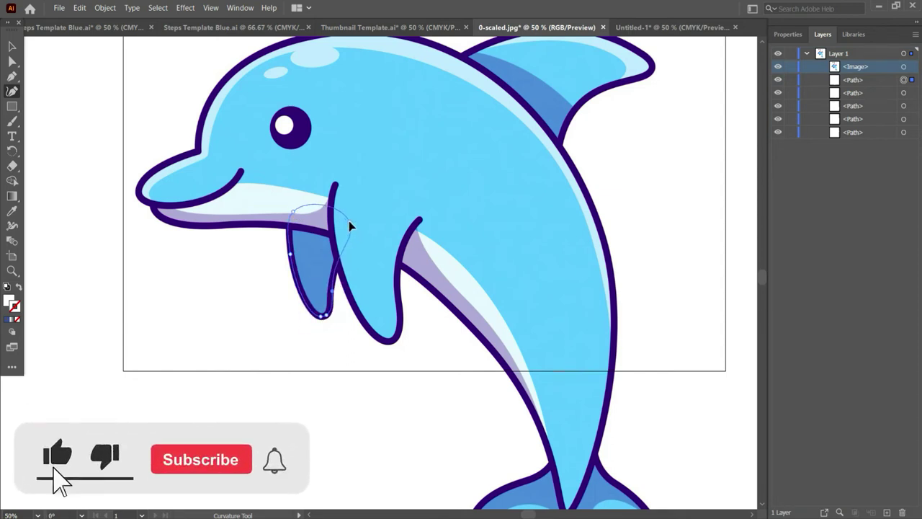
Step: Move the rear flipper's path to the bottom of the layer stack, behind the body
left_click(11, 46)
left_click_drag(871, 78, 869, 137)
left_click(469, 197)
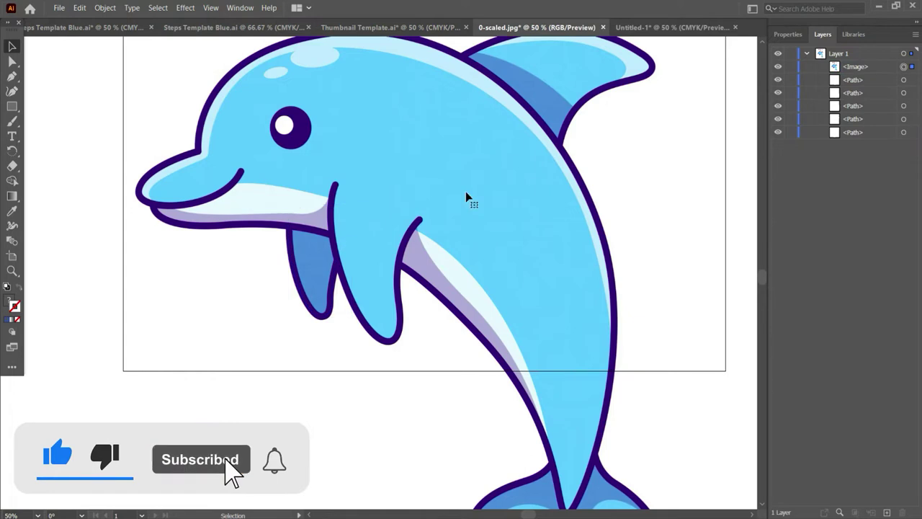
Step: Trace the round eye as a closed four-point curved path and stack the reference image above it
scroll(216, 115, "up", 3)
left_click(12, 90)
left_click(290, 178)
left_click(271, 198)
left_click(291, 220)
left_click(312, 200)
left_click(290, 178)
left_click_drag(880, 81, 879, 63)
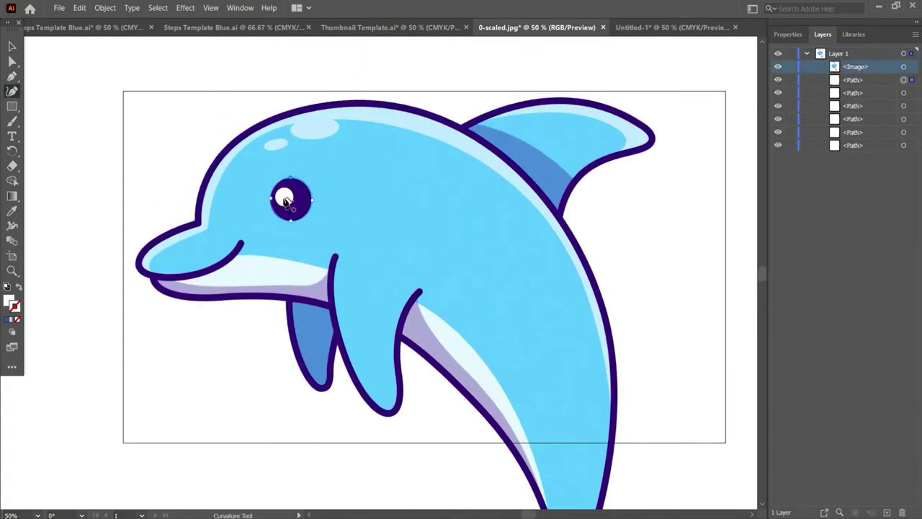
Step: Trace the white highlight inside the eye and stack the reference image above its path
left_click(286, 193)
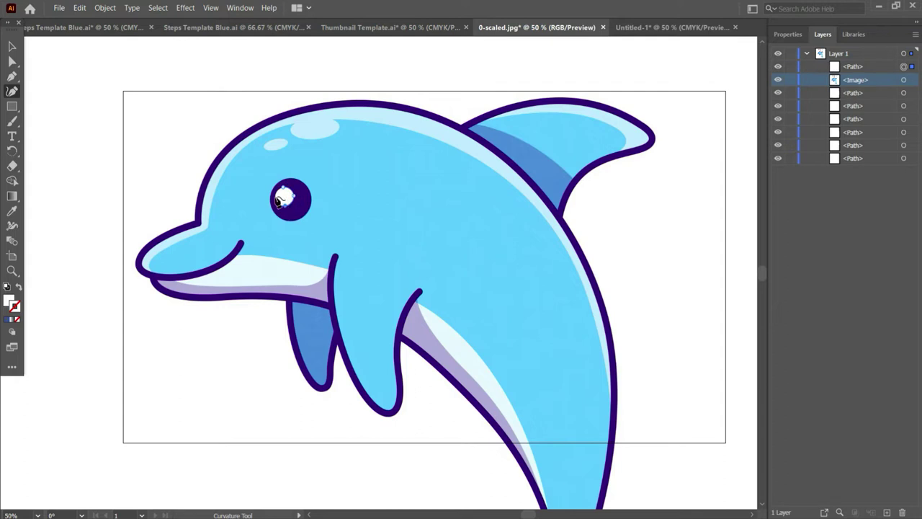
key("v")
left_click_drag(878, 79, 876, 61)
Step: Select all the traced paths without the reference image and copy them into the Untitled-1 document
left_click(903, 53)
left_click(903, 66, "shift")
left_click_drag(467, 127, 636, 30)
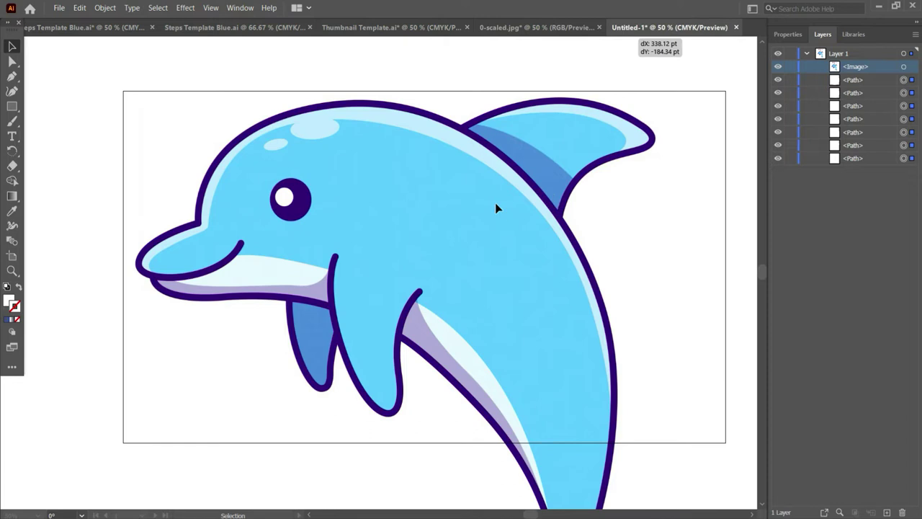
left_click_drag(495, 209, 495, 208)
Step: Move the copied dolphin paths to Layer 2 and scale them down beside the first dolphin
left_click(819, 132)
left_click(866, 212, "shift")
left_click_drag(866, 212, 857, 106)
left_click_drag(702, 175, 408, 165)
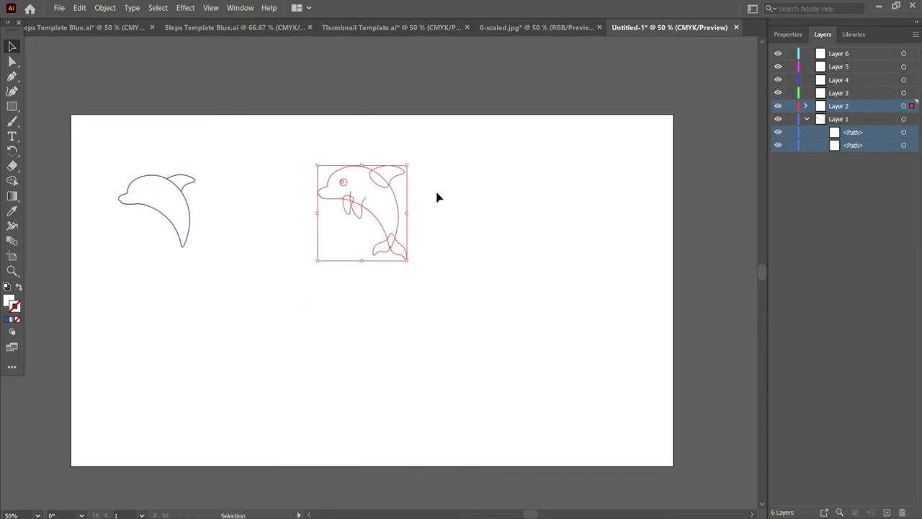
Step: Stroke the second dolphin's flippers, tail and eye in blue and its body and dorsal fin in black
key("F6")
left_click(697, 60)
left_click(545, 247)
left_click(396, 172)
double_click(15, 308)
left_click(306, 339)
key("Return")
left_click(484, 252)
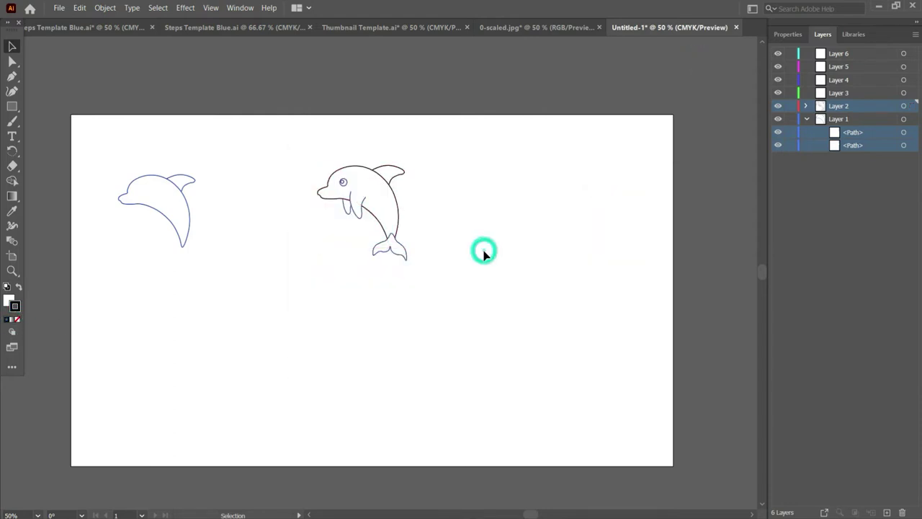
Step: Shift the first and second dolphins slightly to the right on the artboard
left_click_drag(119, 145, 208, 162)
left_click_drag(149, 198, 169, 202)
left_click_drag(284, 159, 415, 245)
left_click_drag(382, 200, 394, 200)
left_click(504, 212)
Step: Switch back to 0-scaled.jpg, zoom to 33.33%, and trace the mouth line as an open curved path beneath the reference image
left_click(525, 28)
scroll(708, 242, "down", 2)
left_click(38, 513)
left_click(61, 389)
scroll(612, 345, "up", 1)
left_click(665, 343)
scroll(664, 343, "down", 1)
scroll(469, 252, "up", 3)
scroll(470, 252, "down", 1)
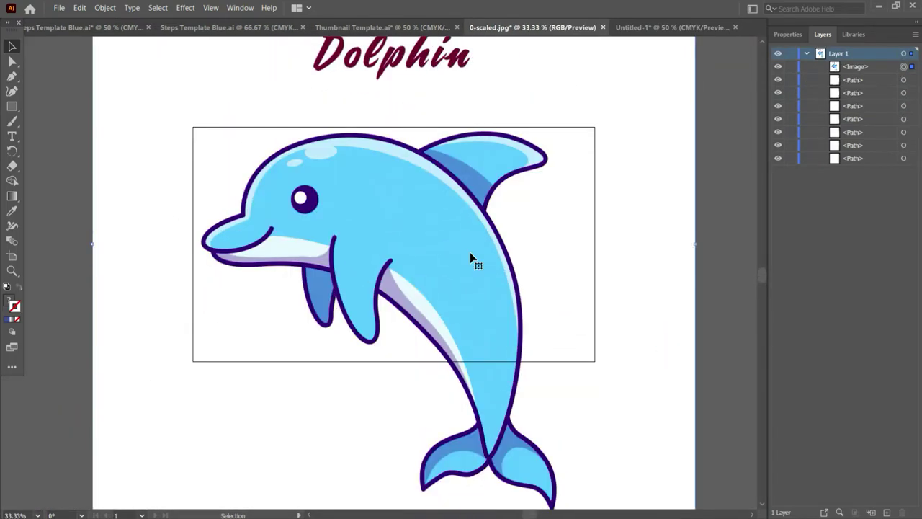
scroll(470, 252, "down", 2)
left_click(12, 92)
left_click(213, 227)
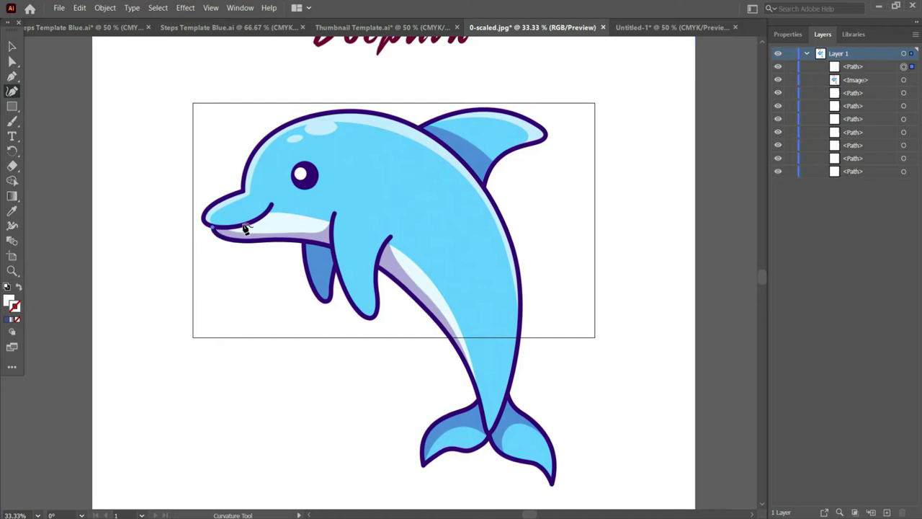
left_click(276, 208)
key("v")
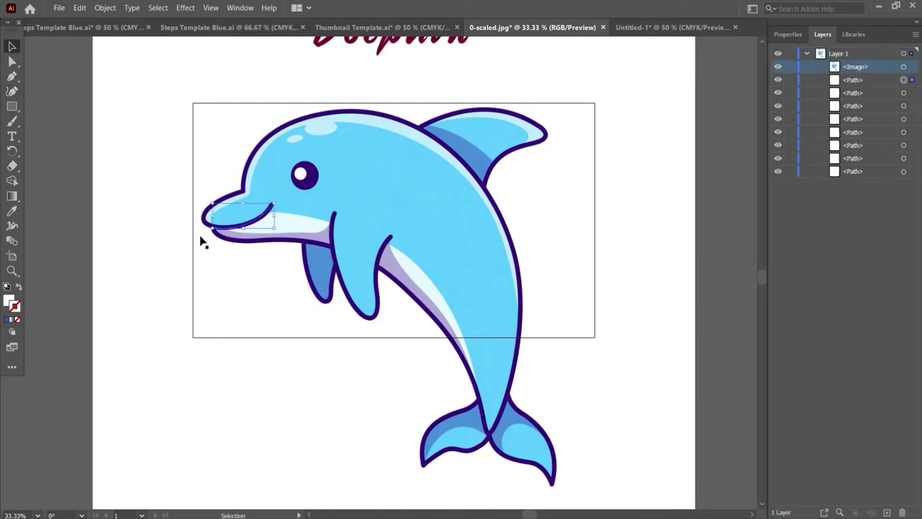
Step: Trace the belly edge from mouth to tail as a closed curved path beneath the reference image and refine its anchor points
key("shift+grave")
left_click(268, 210)
left_click(330, 227)
left_click(393, 247)
left_click(442, 295)
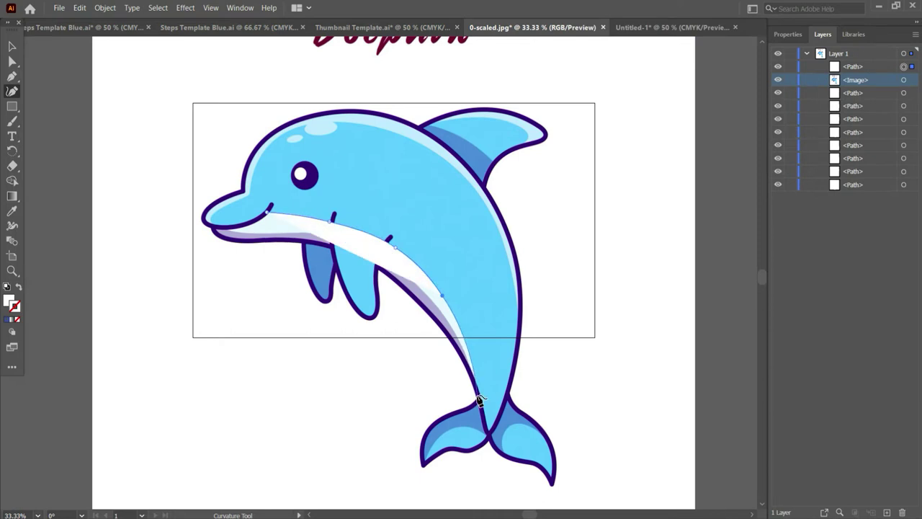
left_click(478, 396)
left_click(391, 388)
left_click(205, 278)
left_click(195, 234)
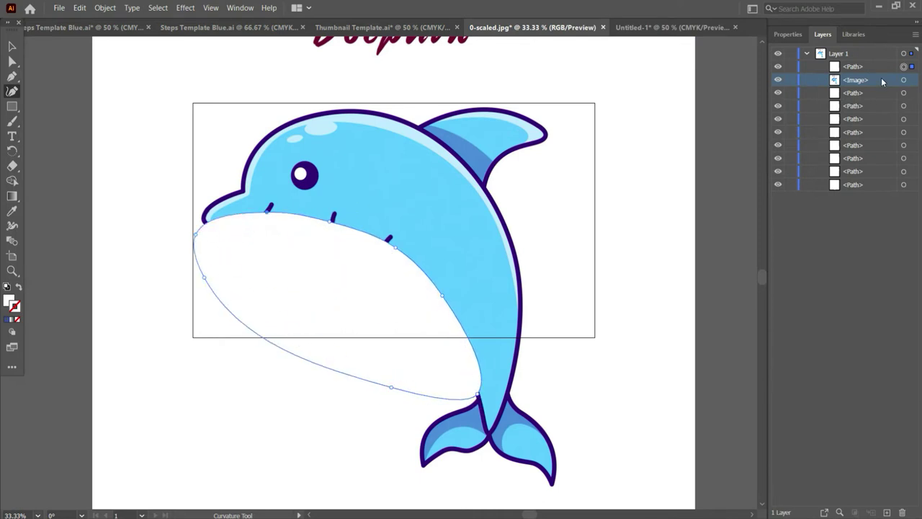
left_click_drag(882, 85, 882, 63)
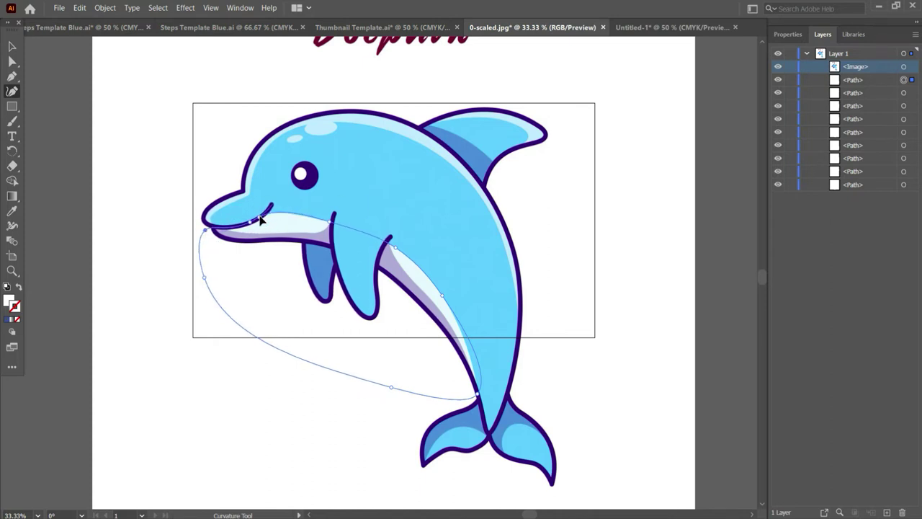
left_click_drag(476, 395, 468, 401)
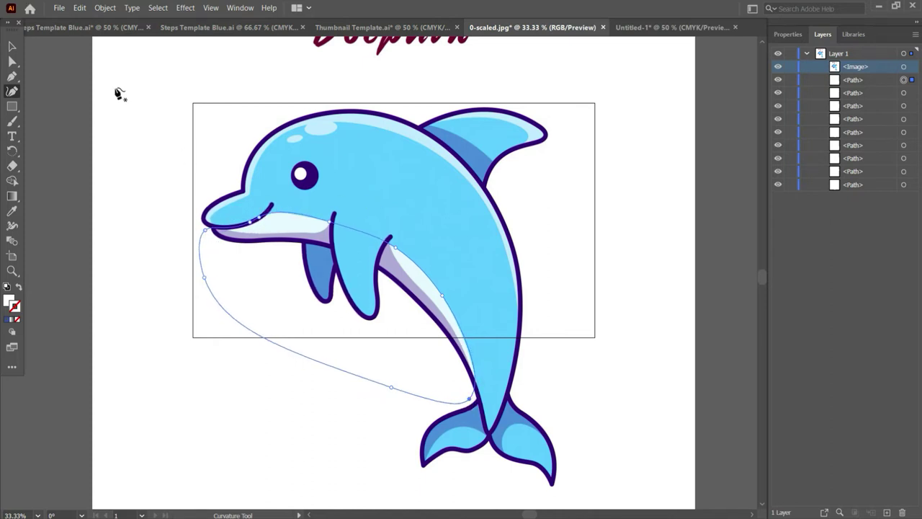
Step: Use Shape Builder with the belly and dolphin paths to split the belly area at the body outline
left_click(11, 46)
left_click(903, 159)
left_click(905, 80, "shift")
key("shift+m")
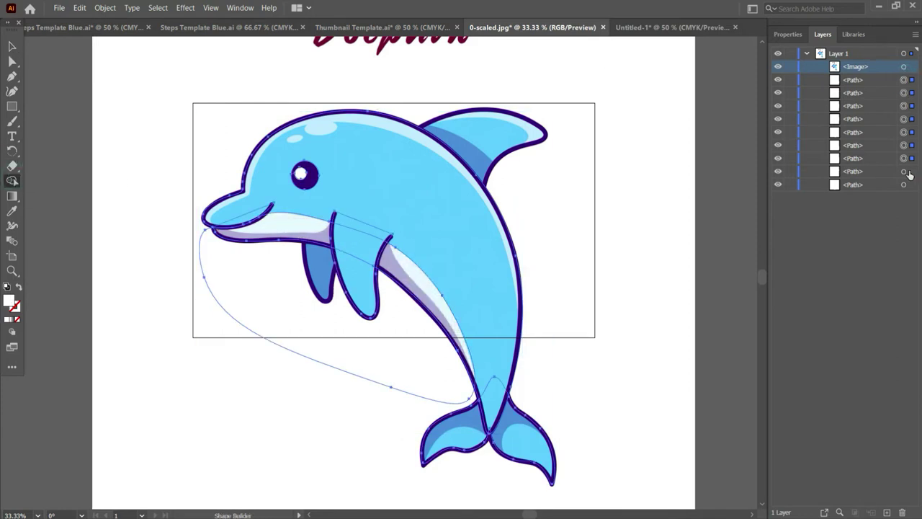
left_click(904, 66, "shift")
left_click(903, 80)
left_click(903, 158, "shift")
left_click(411, 275)
Step: Delete the leftover part of the belly path outside the body, keeping the belly shape
left_click(12, 46)
left_click(676, 150)
left_click(903, 79)
key("Delete")
left_click(903, 66)
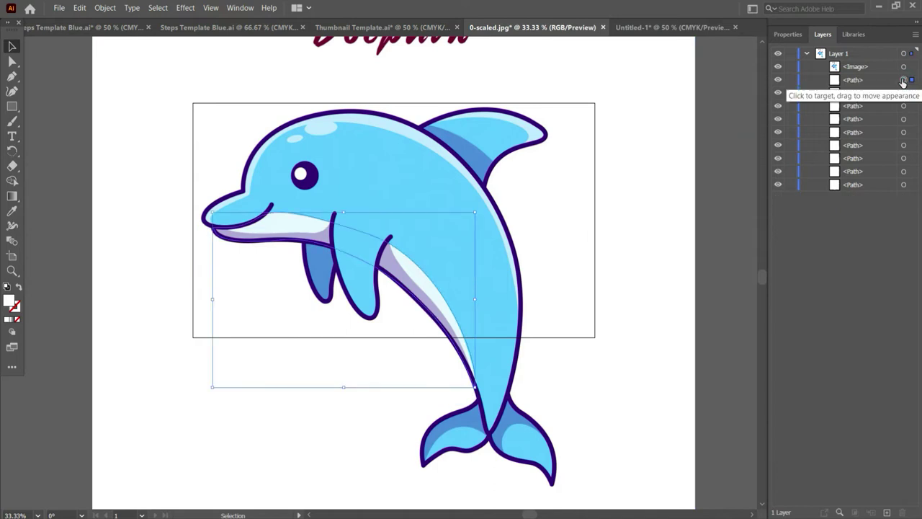
Step: Trace the large and small oval highlights on the dolphin's head as closed curved paths
scroll(629, 178, "up", 2)
key("shift+grave")
left_click(305, 164)
left_click(319, 155)
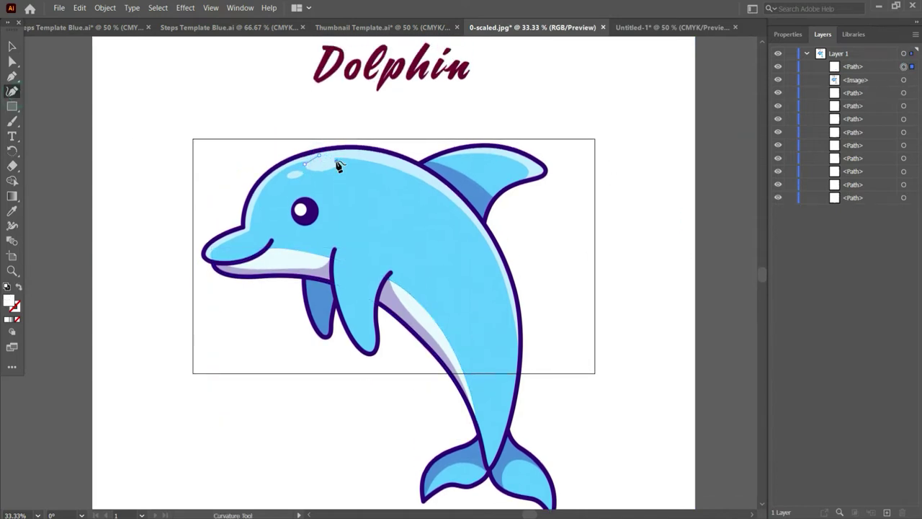
left_click_drag(878, 79, 877, 62)
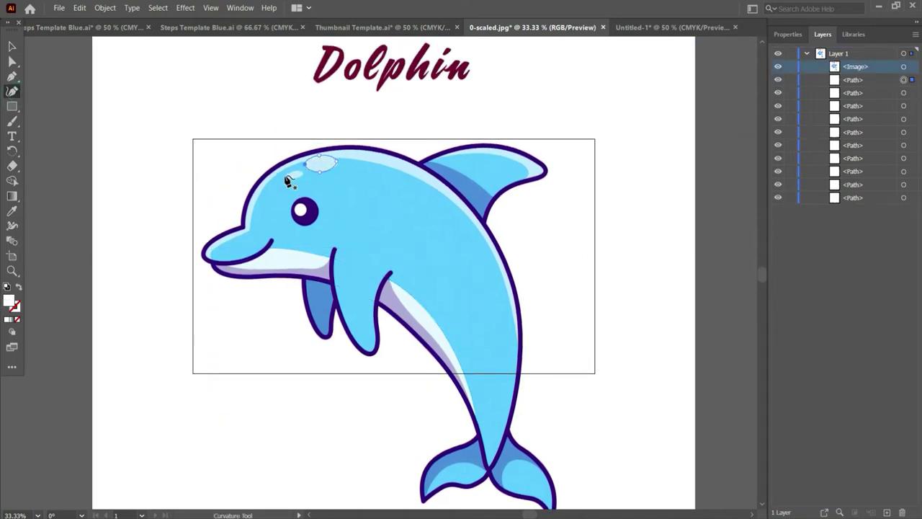
left_click(287, 175)
left_click(297, 171)
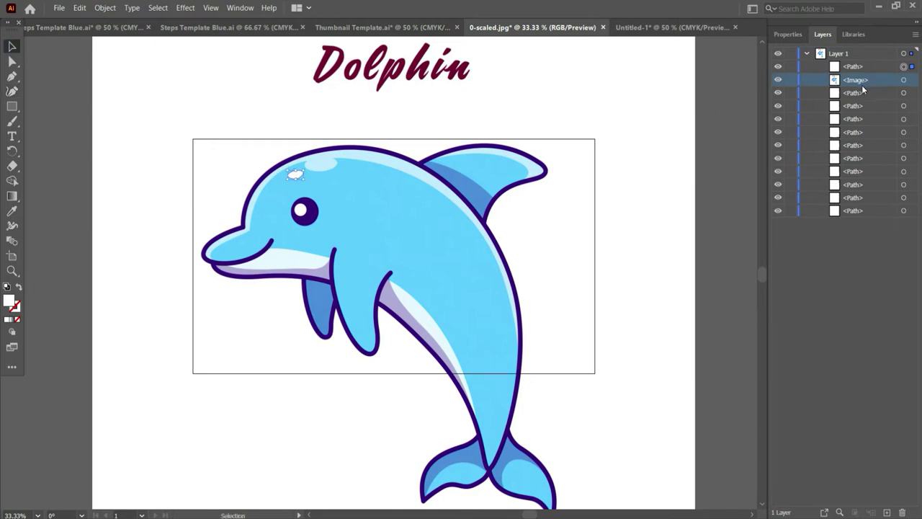
Step: Trace the dorsal fin's highlight edge as a closed curved path overlapping the body and place it beneath the reference image
scroll(664, 128, "down", 2)
key("shift+grave")
left_click(415, 135)
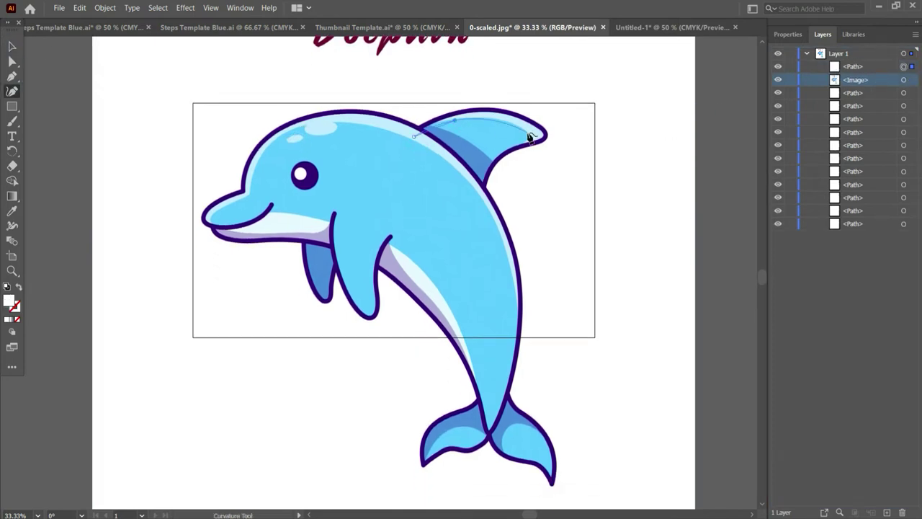
left_click(527, 132)
left_click(475, 199)
left_click(415, 135)
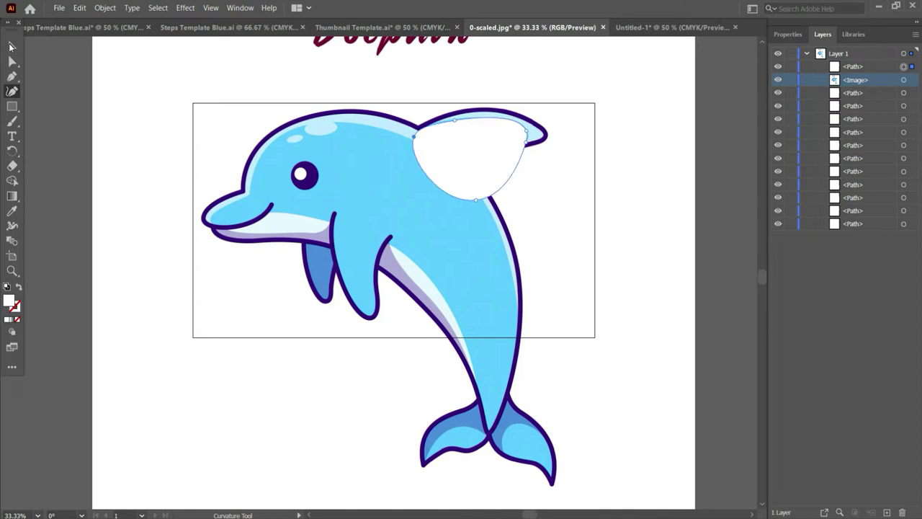
key("ctrl+bracketleft")
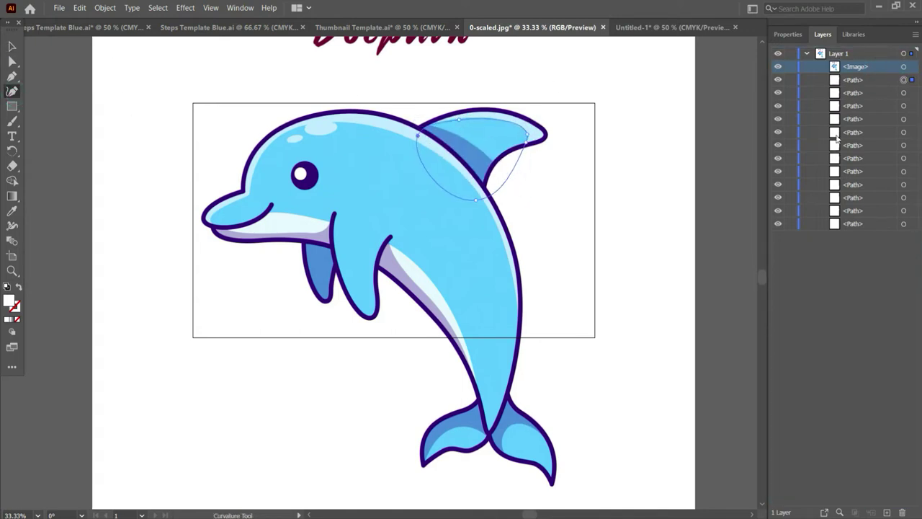
Step: Split the fin highlight path at the fin and body outlines with Shape Builder and delete the excess piece
left_click(903, 211, "shift")
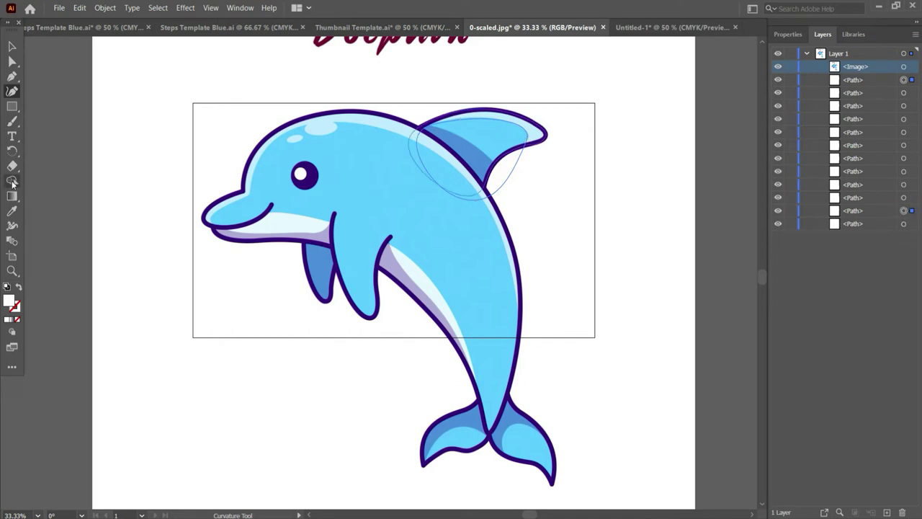
left_click(13, 180)
left_click(905, 197, "shift")
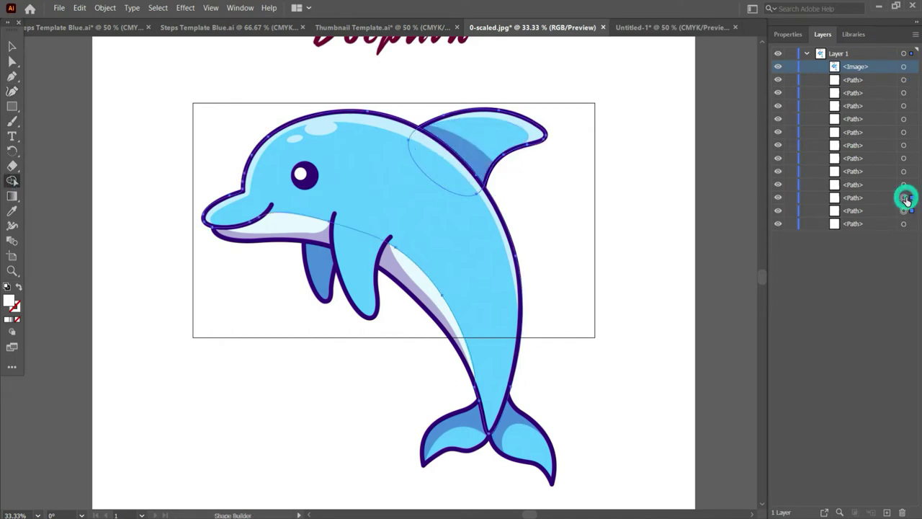
left_click(483, 147)
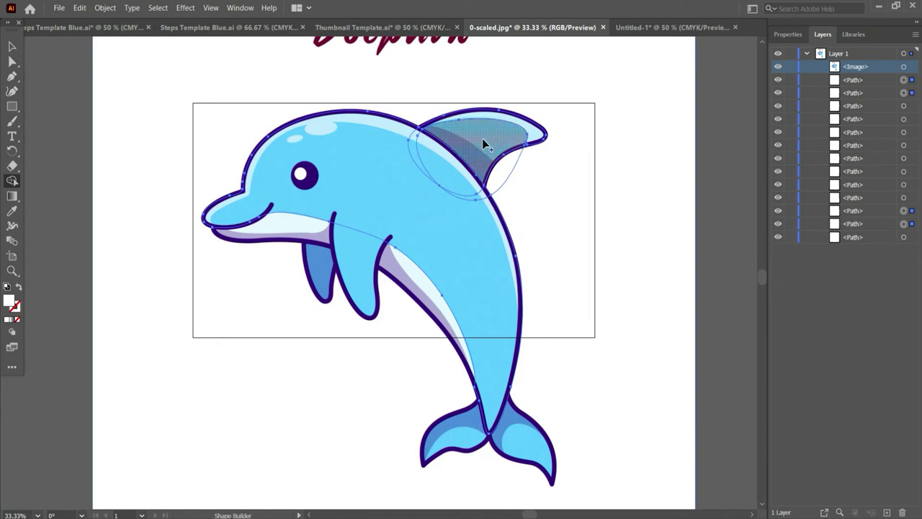
left_click(12, 47)
left_click(658, 196)
left_click(905, 79)
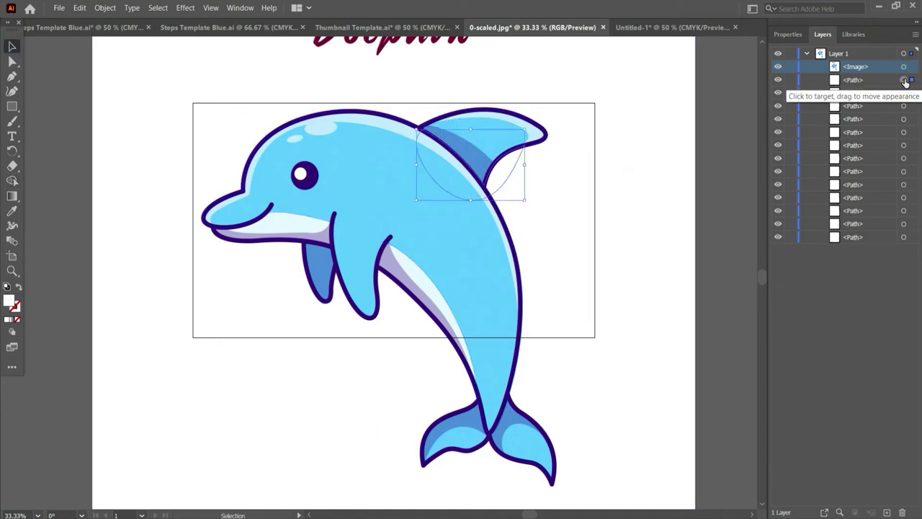
key("Delete")
Step: Copy all traced paths except the reference image from 0-scaled.jpg and make Layer 3 of Untitled-1 active
left_click(322, 474)
left_click(904, 55)
left_click(911, 66, "shift")
left_click(681, 27)
left_click(806, 119)
left_click(844, 92)
left_click(510, 28)
Step: Place the copied dolphin on Layer 3 with a blue stroke, scaled down to the right of the second dolphin
mouse_move(497, 203)
left_mouse_down()
mouse_move(638, 43)
mouse_move(464, 288)
mouse_move(357, 317)
mouse_move(490, 190)
left_mouse_up()
left_click_drag(661, 141, 399, 424)
left_click_drag(324, 430, 532, 208)
left_click_drag(606, 202, 461, 356)
left_click_drag(439, 378, 581, 184)
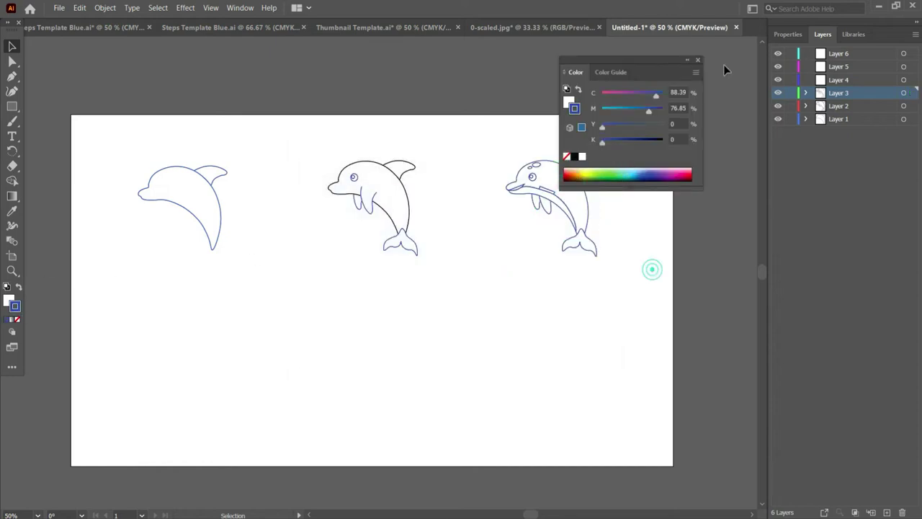
left_click(723, 64)
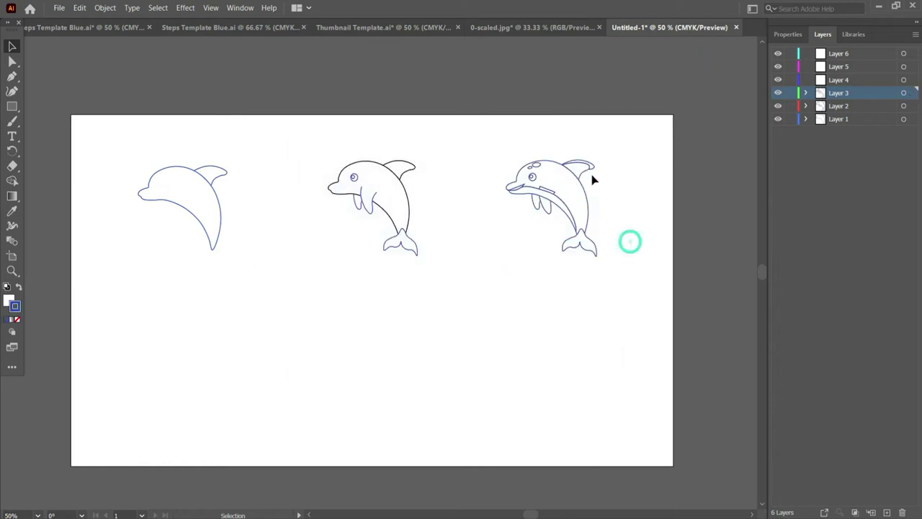
Step: Stroke the third dolphin's body, dorsal fin, flippers, eye and tail in black
left_click(585, 217)
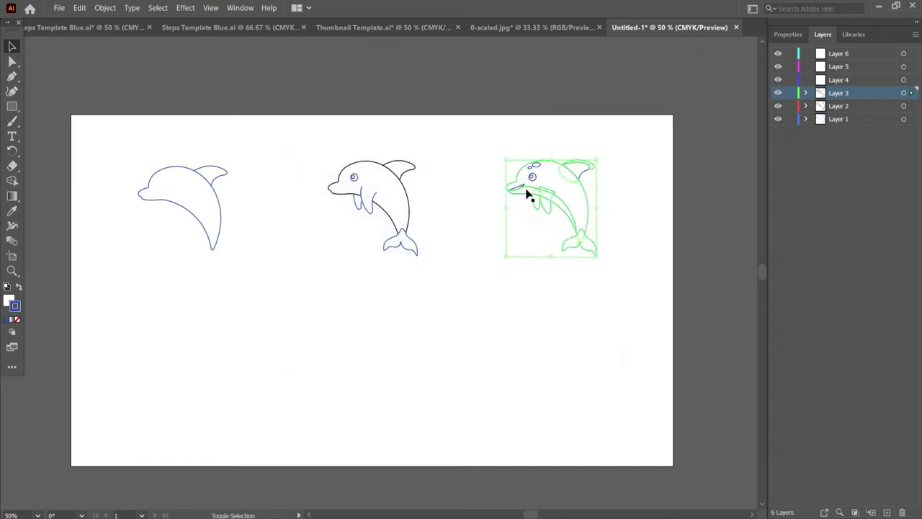
double_click(13, 306)
left_click_drag(309, 331, 295, 348)
key("Return")
Step: Reorder the paths in Layer 3 so the front flipper covers the belly and the tail lies behind the body
left_click(515, 322)
left_click(805, 92)
left_click(903, 119)
left_click_drag(869, 186, 862, 100)
left_click(677, 214)
left_click(569, 239)
left_click_drag(868, 197, 860, 241)
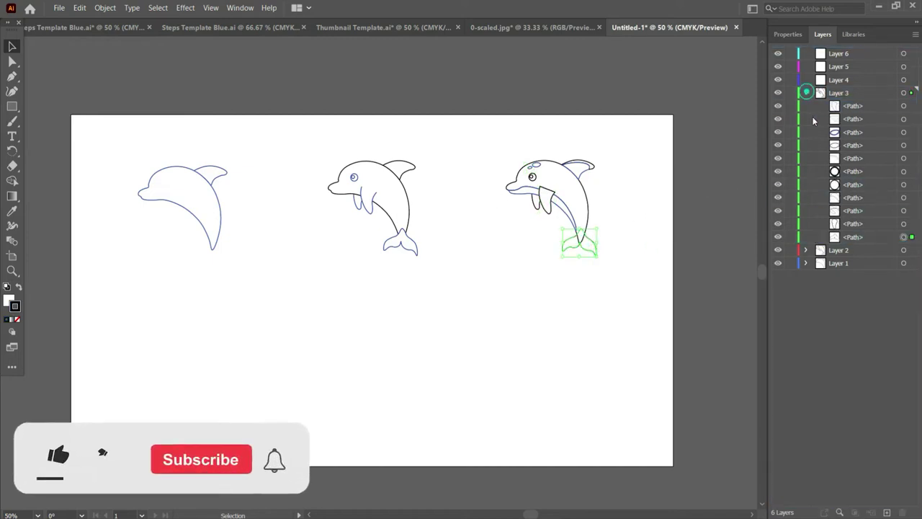
Step: Reorder the paths in Layer 2 so the second dolphin's tail lies behind its body
left_click(806, 92)
left_click(806, 106)
left_click_drag(852, 159, 864, 202)
left_click(643, 190)
left_click(805, 104)
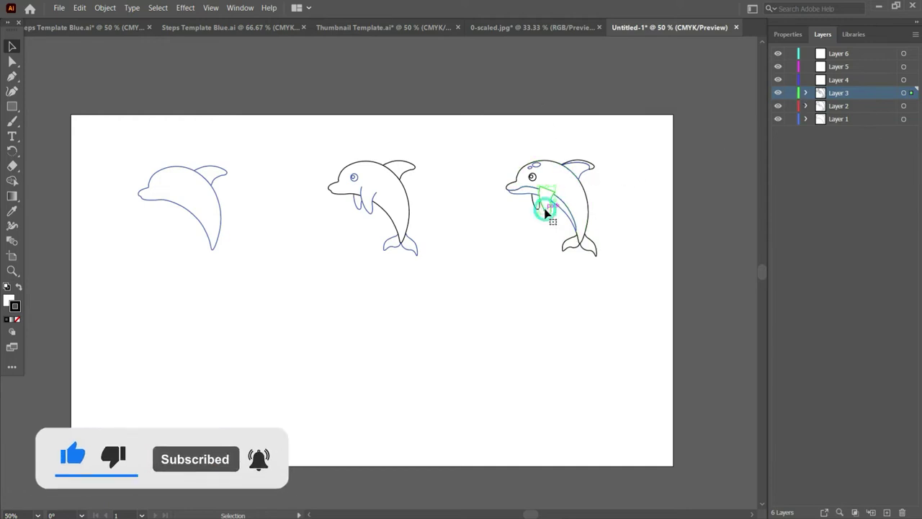
Step: Erase the straight top edge of the third dolphin's front flipper so that the outline is open at the body
left_click(504, 27)
left_click(639, 27)
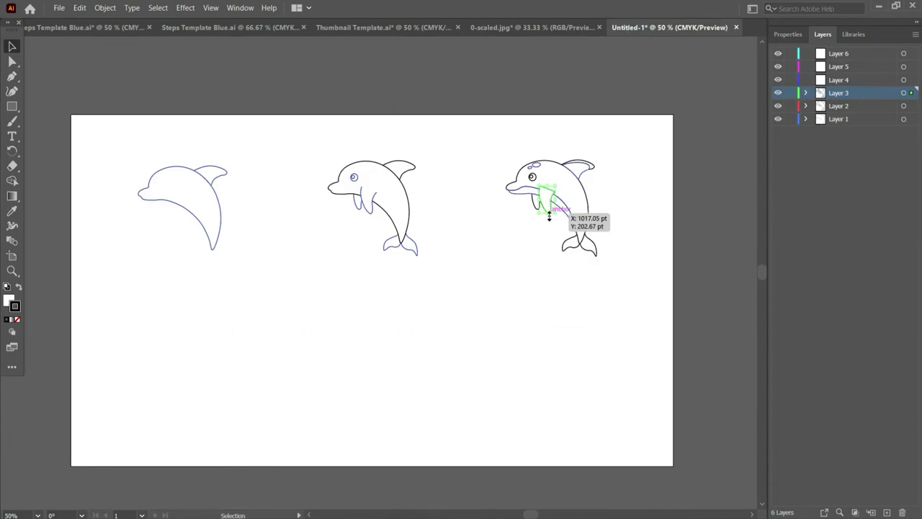
left_click_drag(320, 139, 457, 249)
left_click(548, 209)
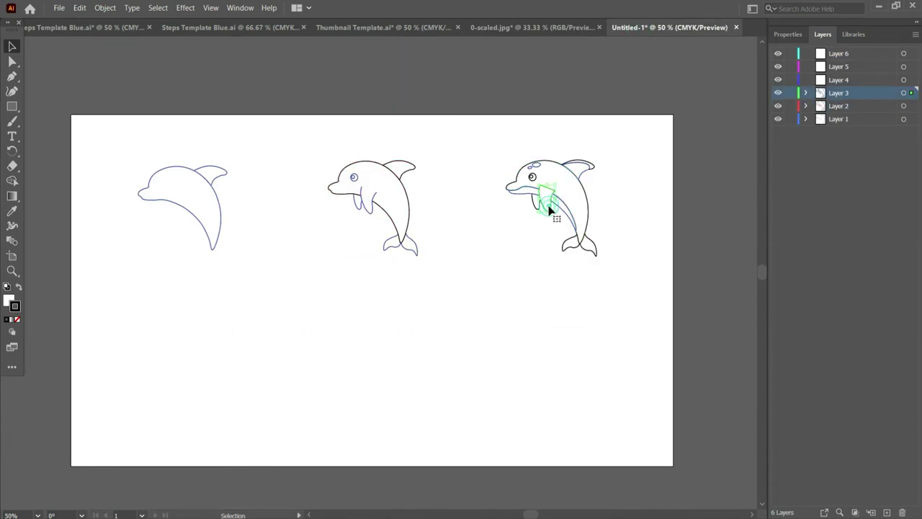
scroll(490, 227, "up", 3)
left_click(12, 165)
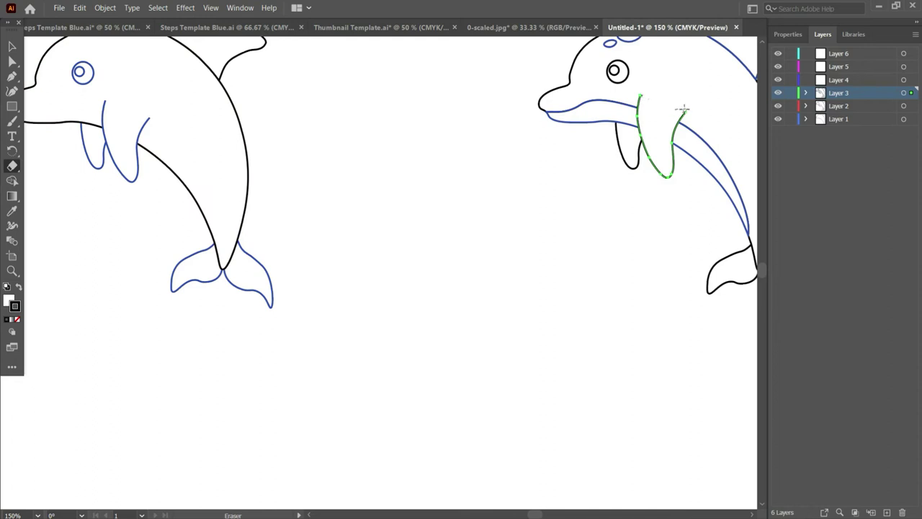
left_click_drag(13, 165, 61, 178)
left_click(12, 46)
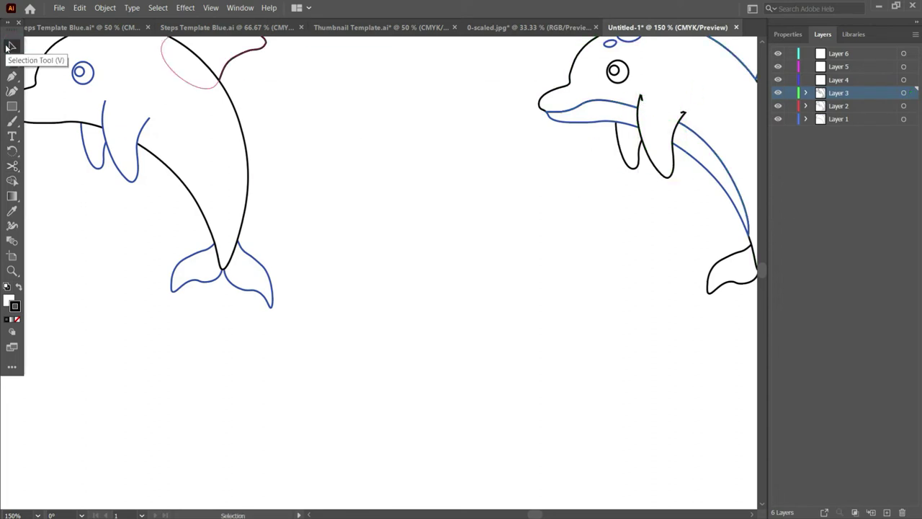
Step: Duplicate the Layer 3 dolphin onto Layer 4 and place the copy in a second row below the others
left_click(38, 514)
left_click(61, 377)
left_click(310, 513)
left_click(311, 514)
scroll(381, 443, "down", 2)
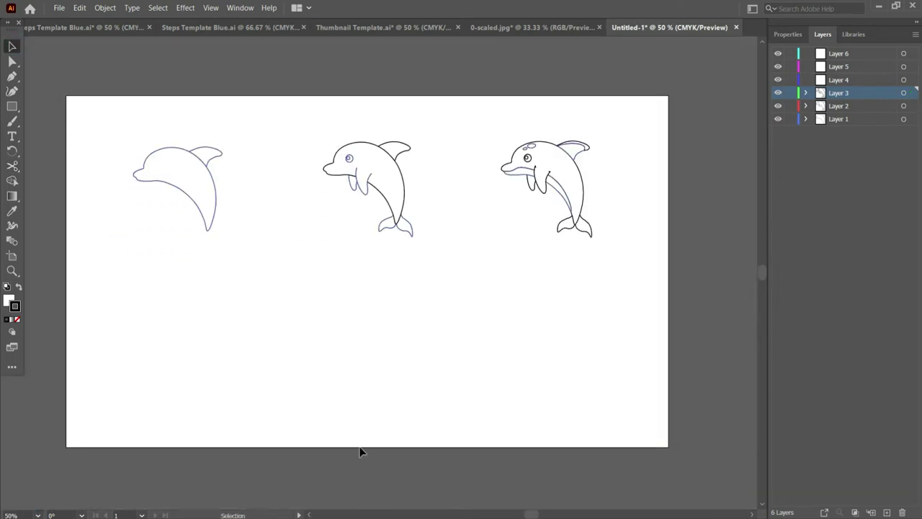
left_click(310, 514)
left_click(310, 513)
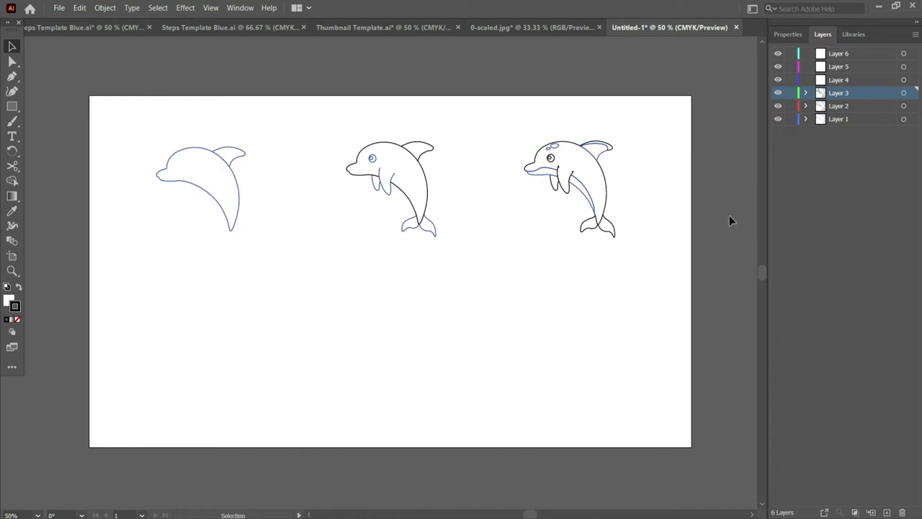
left_click(903, 93)
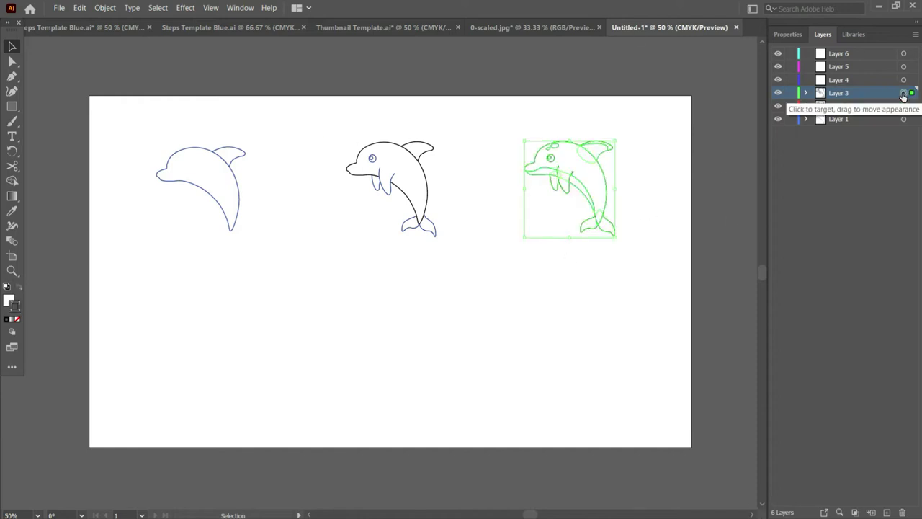
left_click(857, 80)
key("ctrl+v")
mouse_move(402, 237)
left_mouse_down()
mouse_move(306, 252)
mouse_move(315, 253)
mouse_move(318, 305)
mouse_move(373, 259)
mouse_move(315, 309)
mouse_move(339, 300)
left_mouse_up()
Step: Stroke all outlines of the fourth dolphin in black
left_click_drag(286, 328, 286, 322)
left_click(8, 319)
left_click(119, 323)
left_click(697, 60)
Step: Fill the fourth dolphin's eye with dark blue (C 100, M 96.35, Y 0, K 0.82) and remove its stroke
left_click(533, 27)
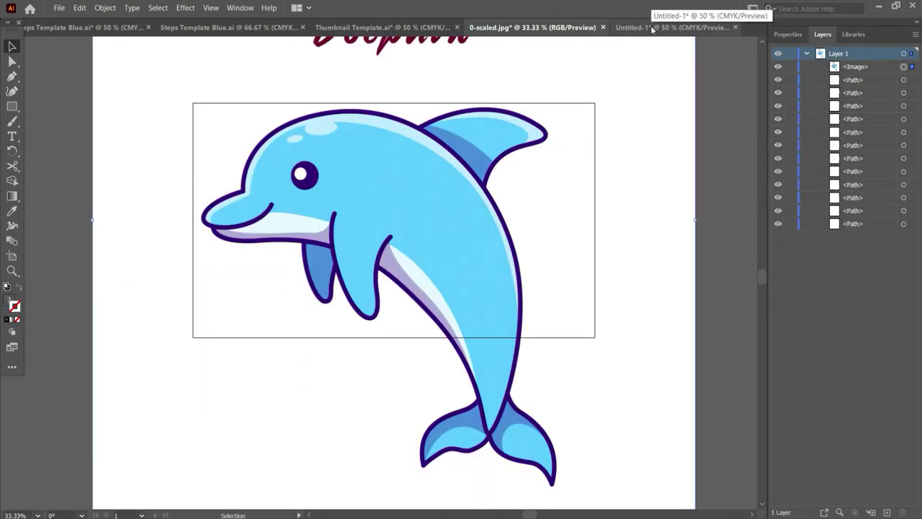
left_click(668, 28)
double_click(8, 300)
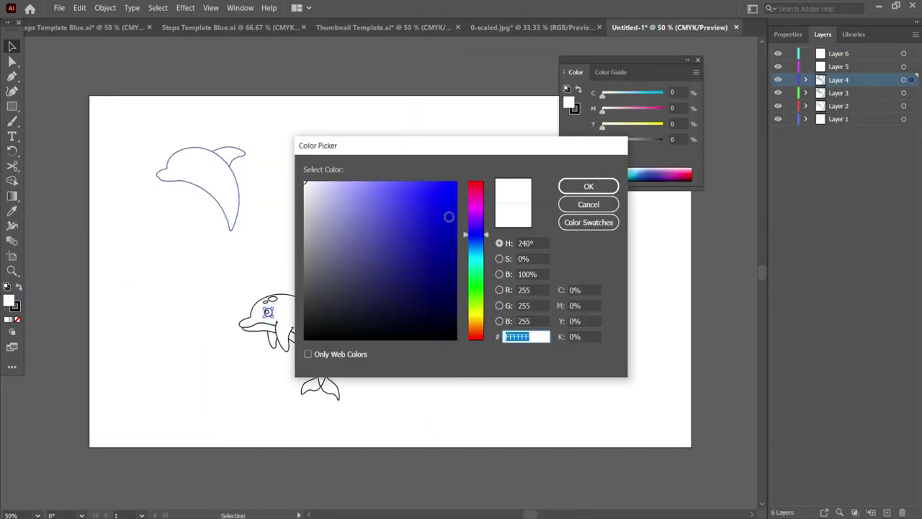
left_click(457, 244)
key("Return")
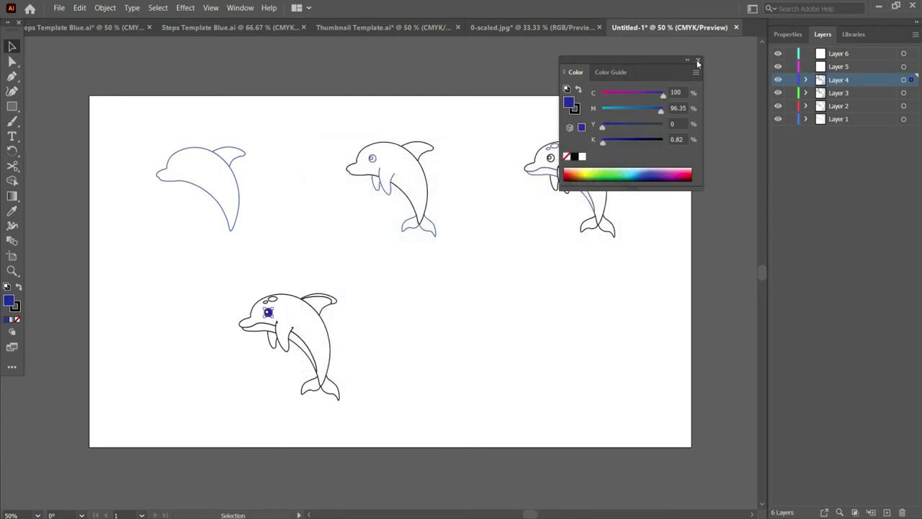
left_click(16, 318)
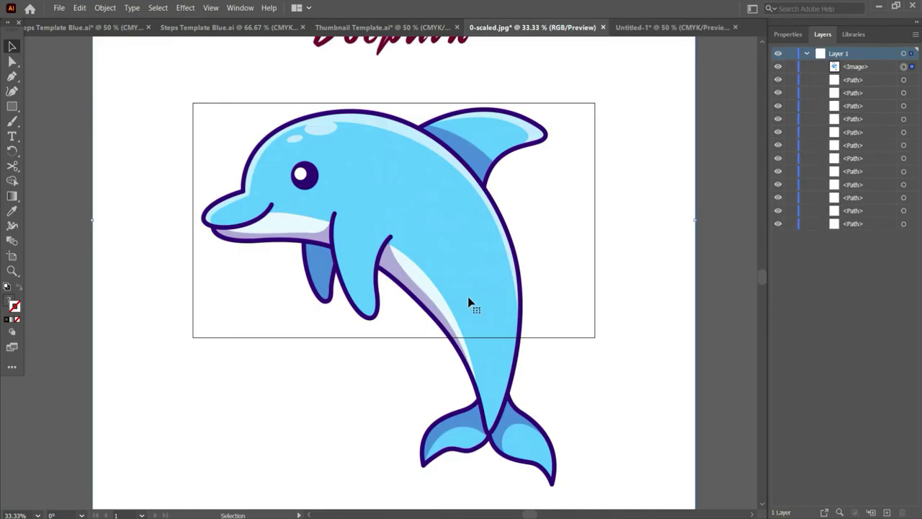
Step: Select the fourth dolphin's inner dorsal fin shape and sample the light blue body colour from the reference image with the Eyedropper
left_click(675, 28)
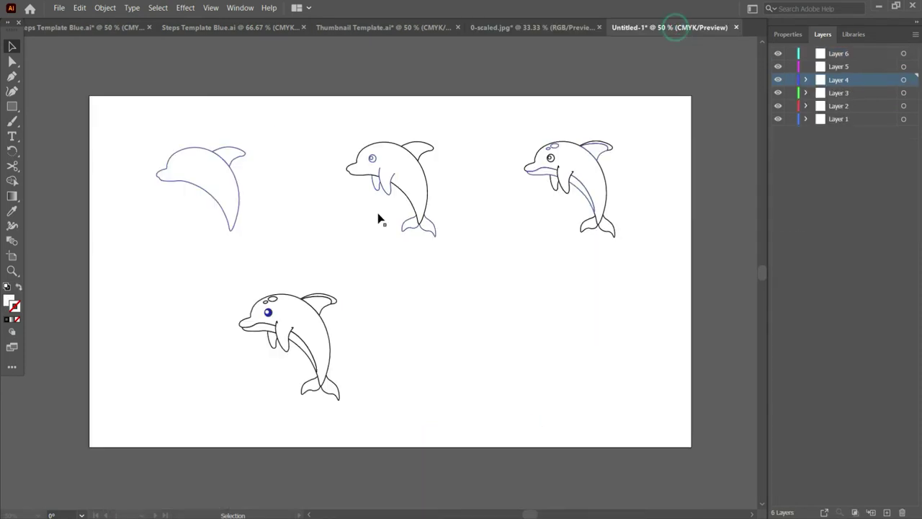
left_click(328, 304)
left_click(526, 27)
left_click(11, 210)
left_click(417, 170)
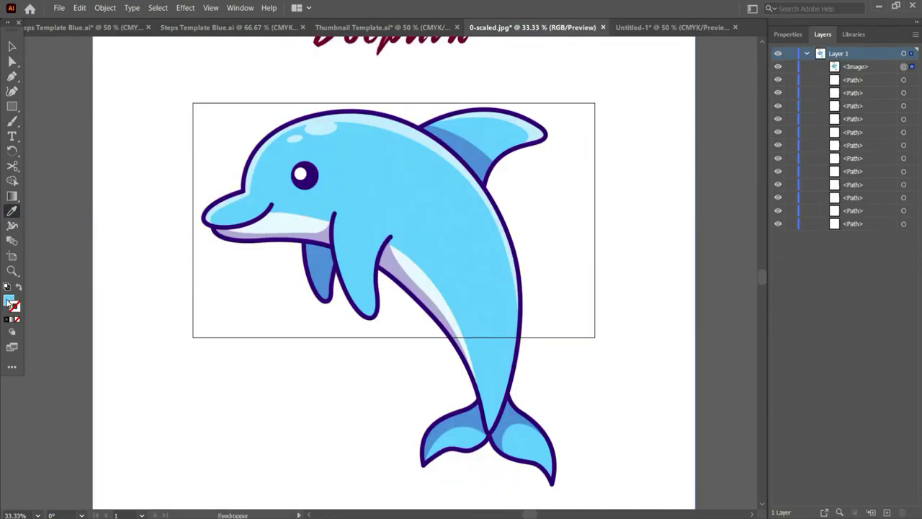
Step: Intensify the sampled blue to hex 00B7FF and copy its colour code
double_click(9, 302)
key("BackSpace")
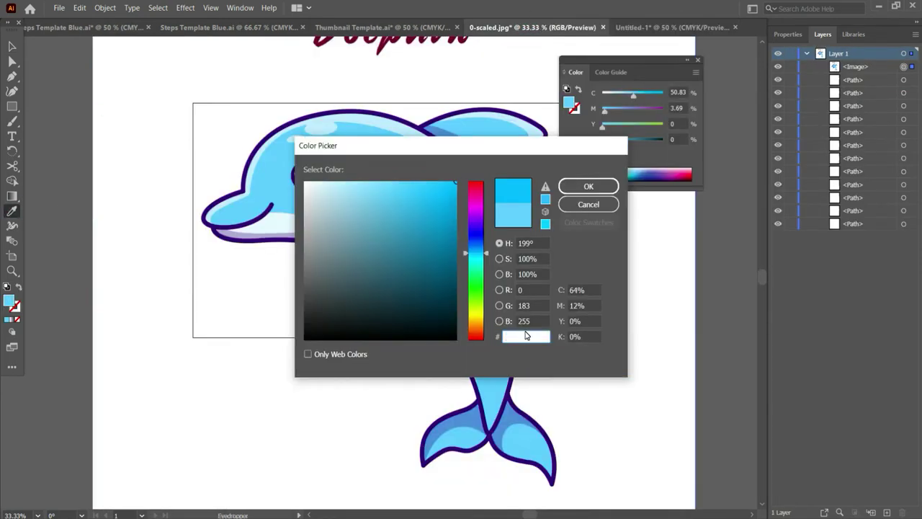
right_click(524, 336)
left_click(545, 379)
left_click(588, 186)
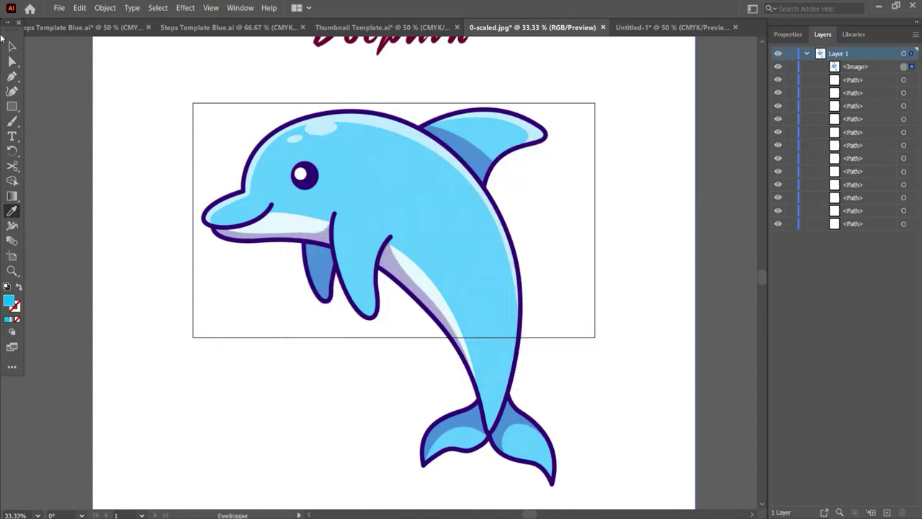
Step: Fill the fourth dolphin's inner dorsal fin shape with the copied blue 00B7FF and compare it with the reference image
key("v")
left_click(628, 28)
double_click(10, 302)
right_click(516, 333)
left_click(541, 378)
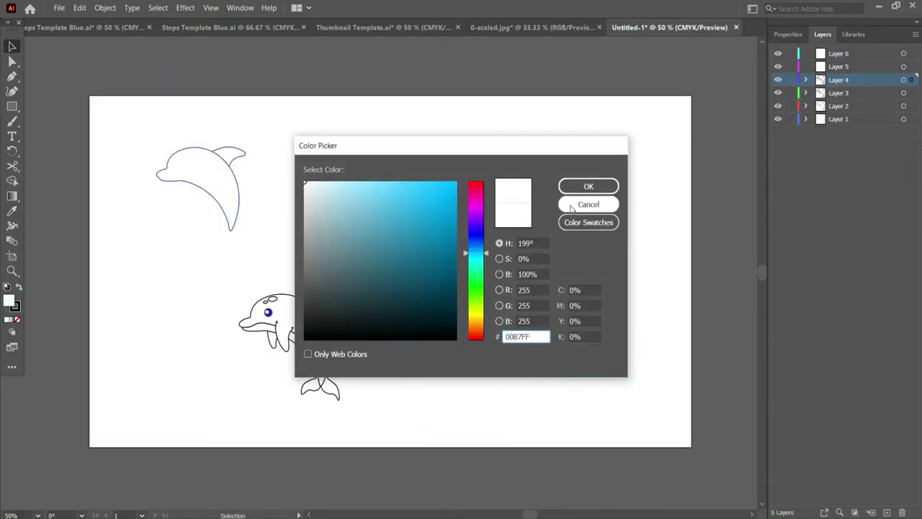
left_click(586, 186)
left_click(472, 300)
left_click(549, 31)
left_click(628, 29)
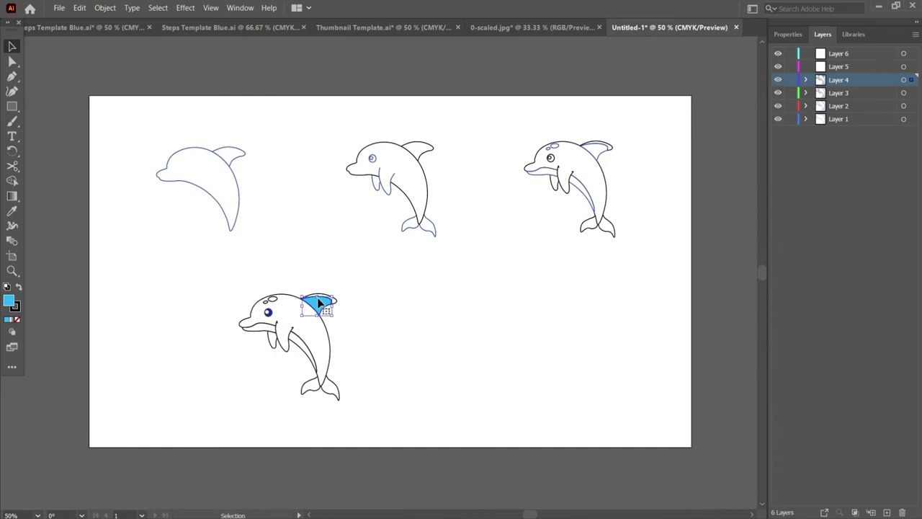
Step: Fill the outer dorsal fin shape of the fourth dolphin with a pale blue
left_click(16, 306)
left_click(334, 299)
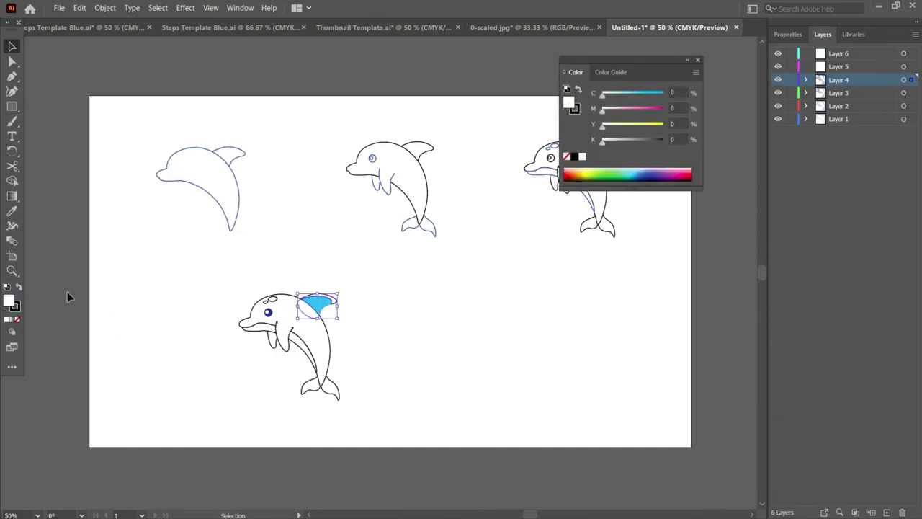
double_click(9, 301)
left_click(587, 186)
key("x")
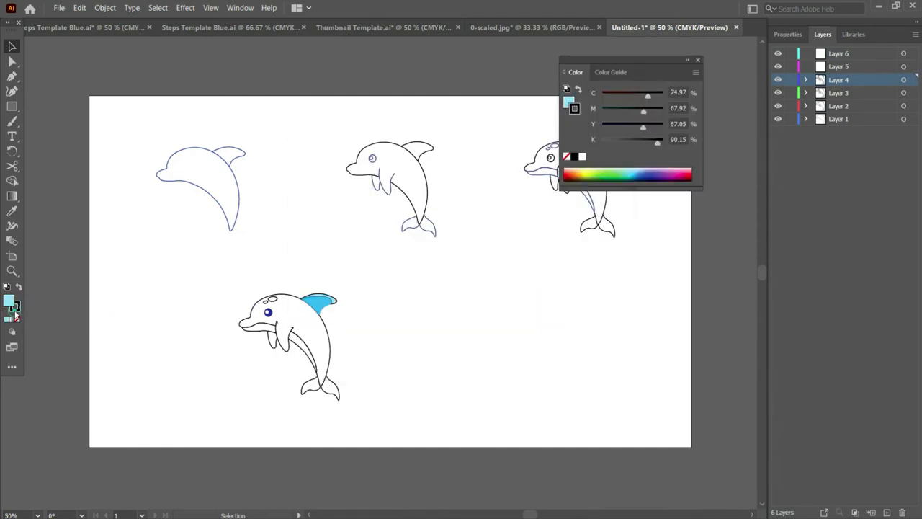
Step: Try the fourth dolphin's dorsal fin shapes without strokes, comparing them with the reference image
left_click(17, 319)
left_click(698, 60)
left_click(531, 27)
left_click(669, 27)
left_click(532, 27)
left_click(669, 27)
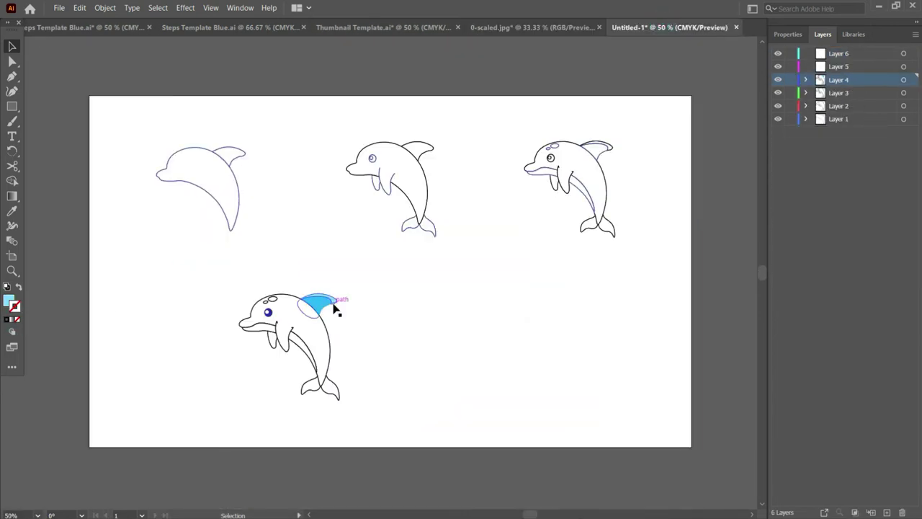
left_click(6, 319)
left_click(323, 307)
key("slash")
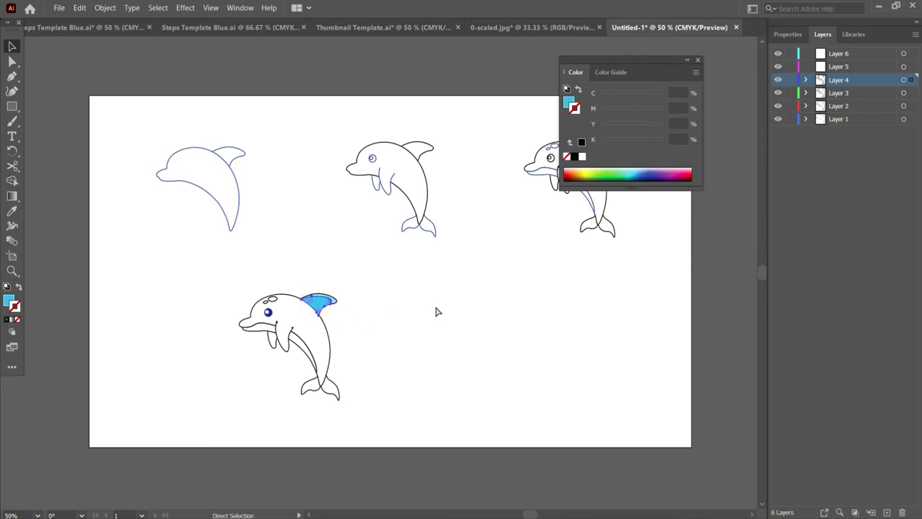
left_click(6, 319)
left_click(404, 252)
left_click(697, 59)
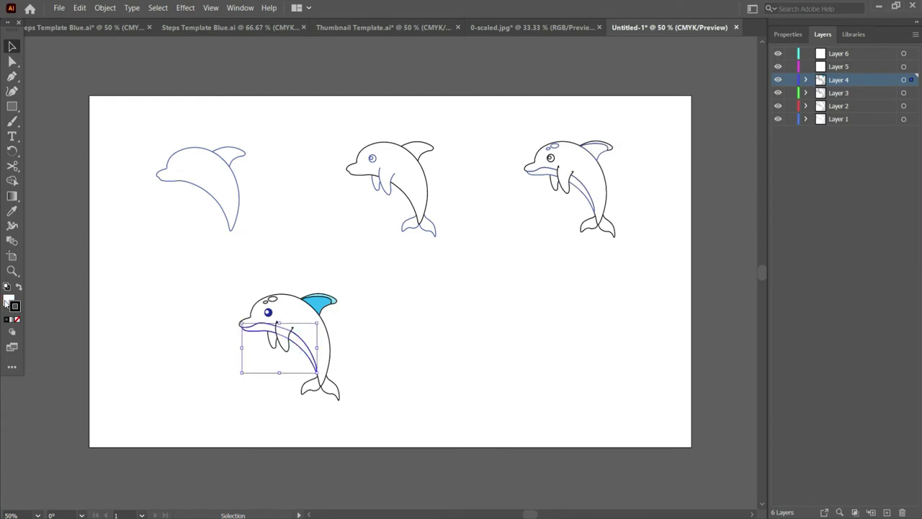
Step: Fill the fourth dolphin's lower jaw and belly shape with a very pale blue
double_click(8, 301)
key("Return")
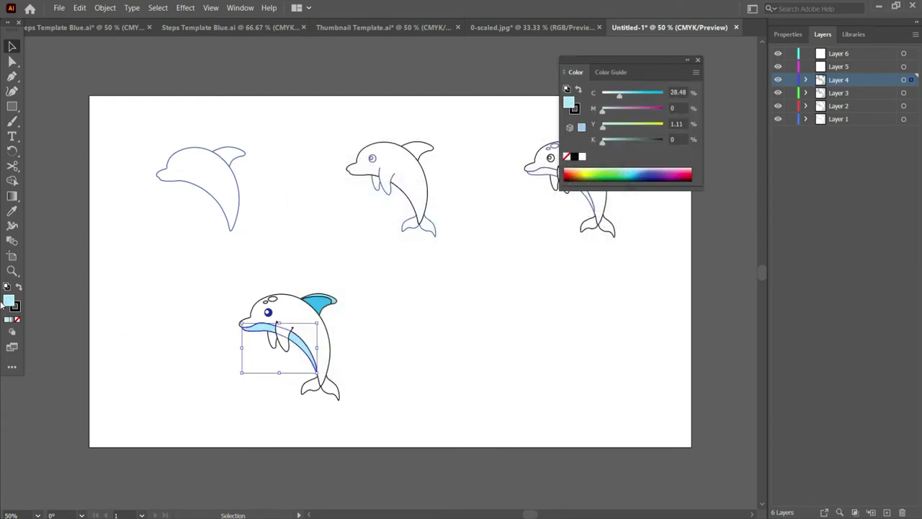
double_click(11, 298)
left_click(331, 183)
left_click(605, 188)
left_click(697, 59)
left_click(512, 270)
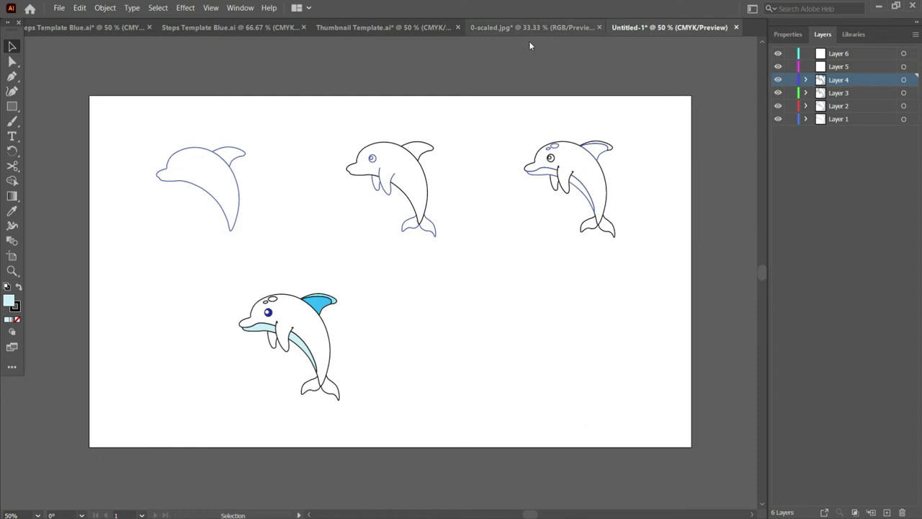
Step: Duplicate the Layer 4 dolphin onto Layer 5 and place the copy beside it in the second row
left_click(903, 80)
key("ctrl+c")
left_click(864, 66)
key("ctrl+v")
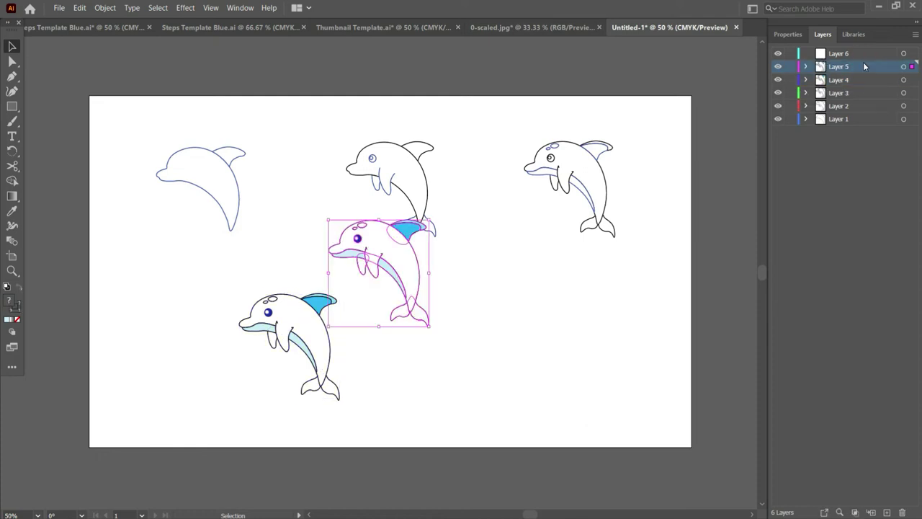
left_click_drag(414, 263, 521, 330)
Step: Fill the fifth dolphin's body and front flipper with the same blue as its inner dorsal fin
left_click(519, 326)
double_click(9, 302)
left_click(597, 187)
left_click(11, 211)
left_click(525, 288)
key("v")
key("ctrl+shift+a")
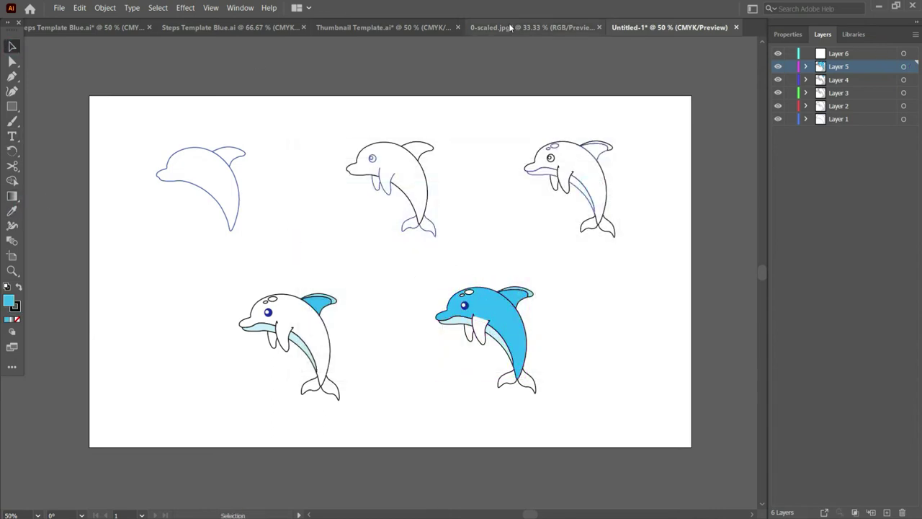
left_click(481, 336)
left_click(12, 211)
left_click(506, 302)
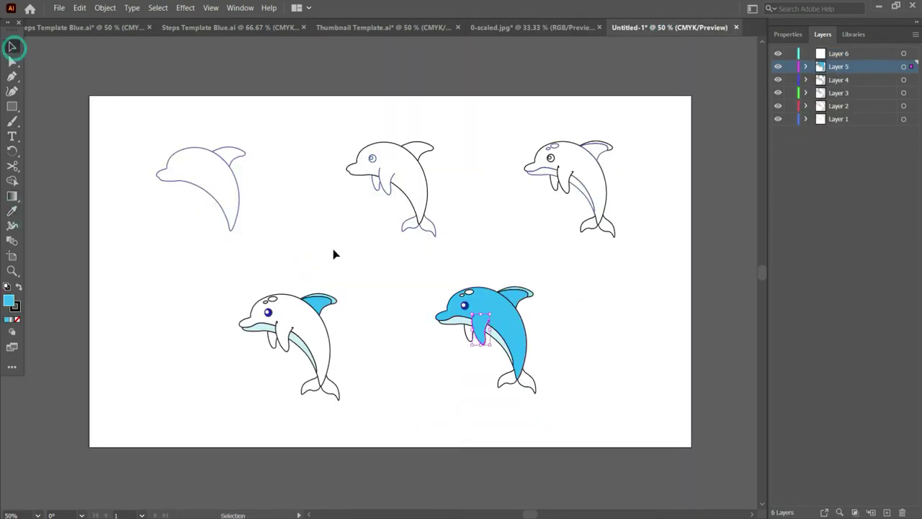
Step: Fill the fifth dolphin's rear flipper with a darker teal blue
double_click(9, 301)
left_click_drag(381, 230, 407, 221)
left_click(476, 235)
left_click(475, 259)
left_click(419, 233)
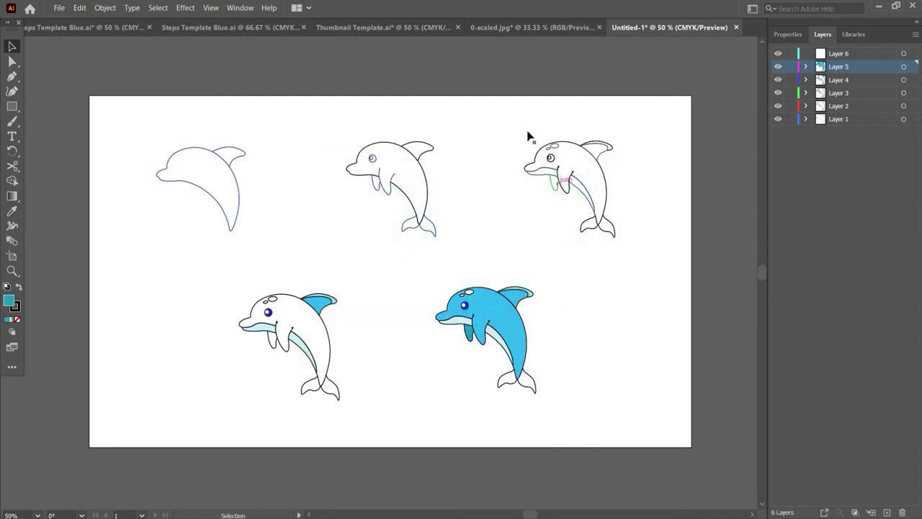
Step: Fill the fifth dolphin's tail flukes with the body blue, using the reference image as a guide
left_click(533, 27)
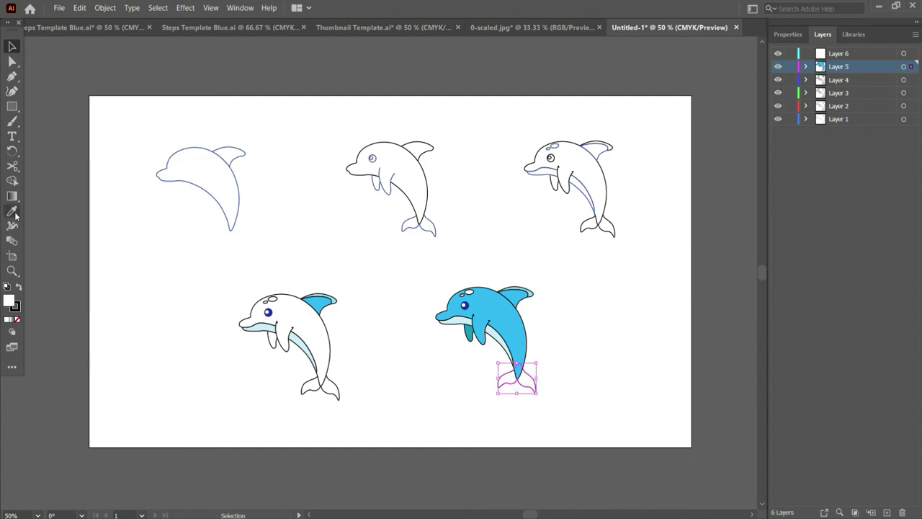
left_click(13, 212)
left_click(504, 335)
left_click(12, 46)
left_click(555, 288)
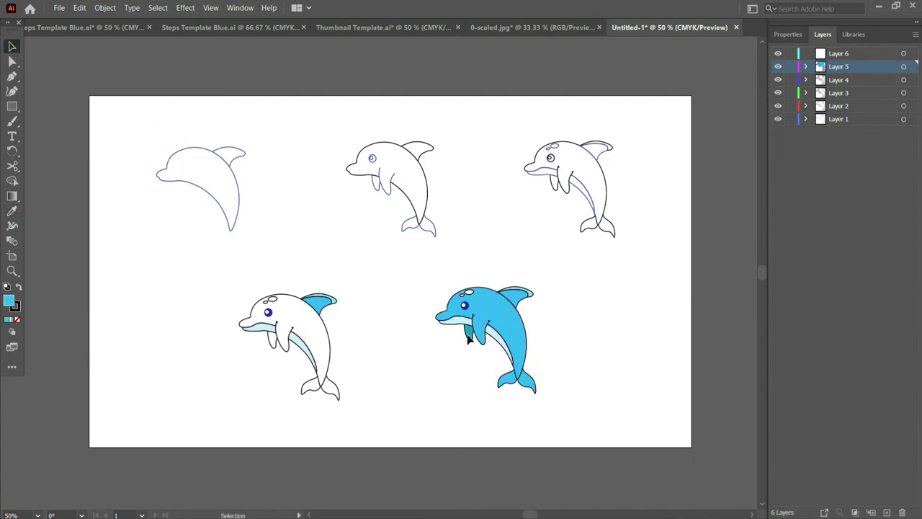
Step: Remove the strokes from the two white highlights on the fifth dolphin's head
left_click(489, 26)
left_click(669, 27)
left_click(469, 291)
left_click(15, 309)
left_click(17, 319)
left_click(462, 296)
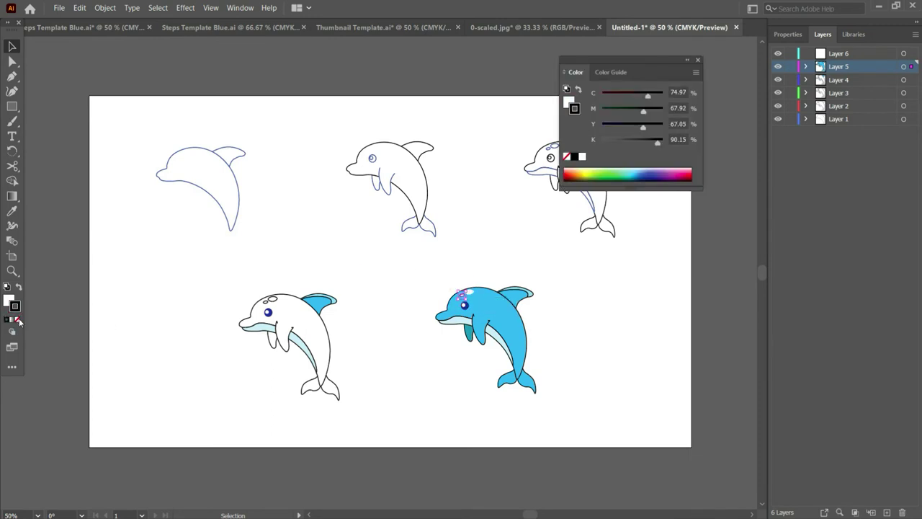
left_click(655, 265)
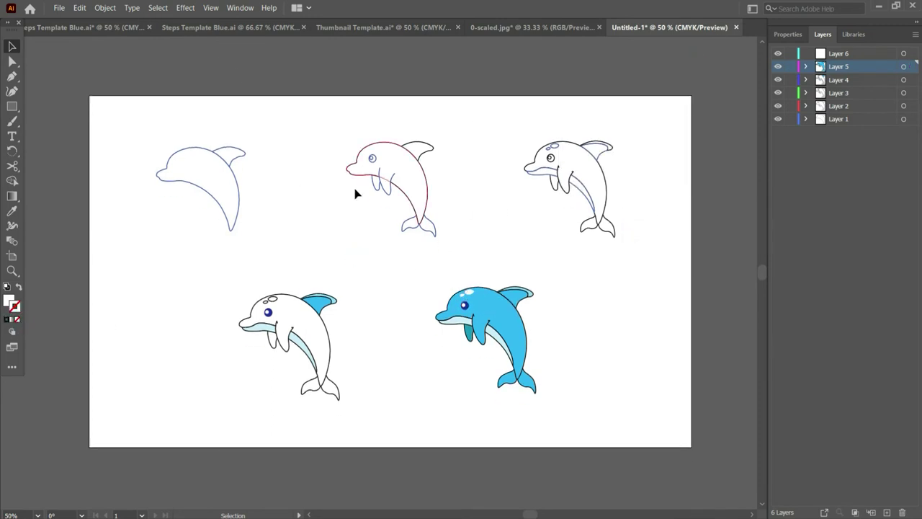
Step: Nudge the second dolphin slightly left to even out the spacing in the first row
left_click_drag(355, 193, 463, 245)
key("Left")
key("Left")
key("Left")
key("Left")
key("Left")
key("Left")
Step: Copy the Layer 1 dolphin and add new layers up to Layer 8 in the "All Steps of DolPhin Drawing" template
left_click(904, 119)
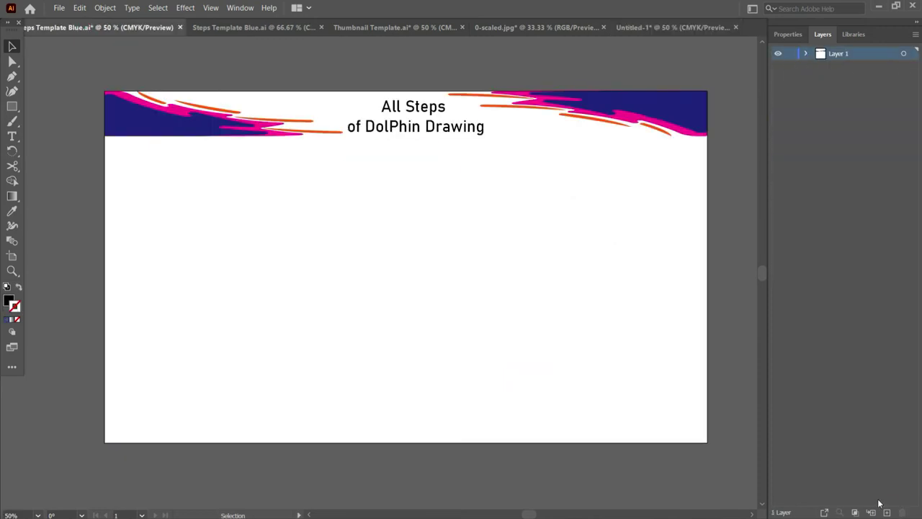
left_click(886, 511)
left_click(885, 511)
left_click(886, 512)
left_click(886, 512)
left_click(886, 512)
Step: Paste the first dolphin onto the template's Layer 2 and place it at the start of the first row
left_click(844, 131)
key("ctrl+v")
left_click_drag(401, 244, 241, 212)
left_click(405, 265)
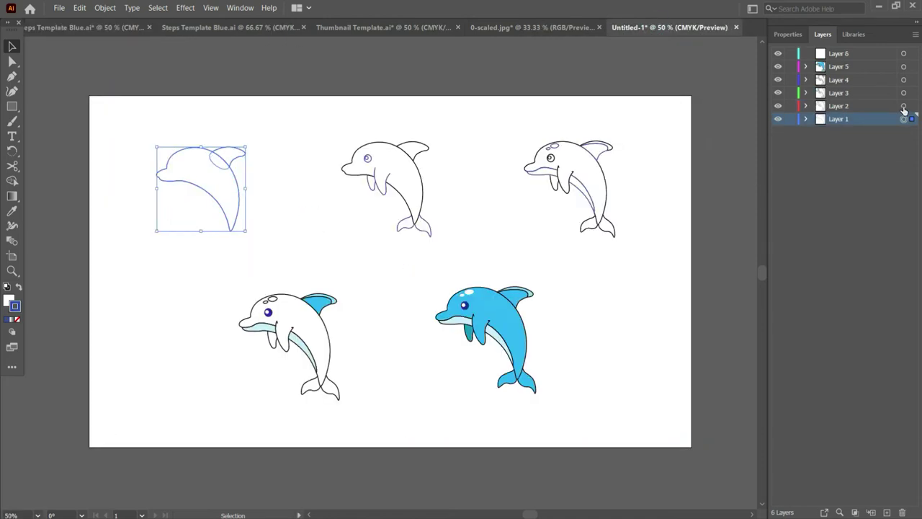
Step: Copy the second dolphin onto the template's Layer 3 and place it in the middle of the first row
left_click(903, 107)
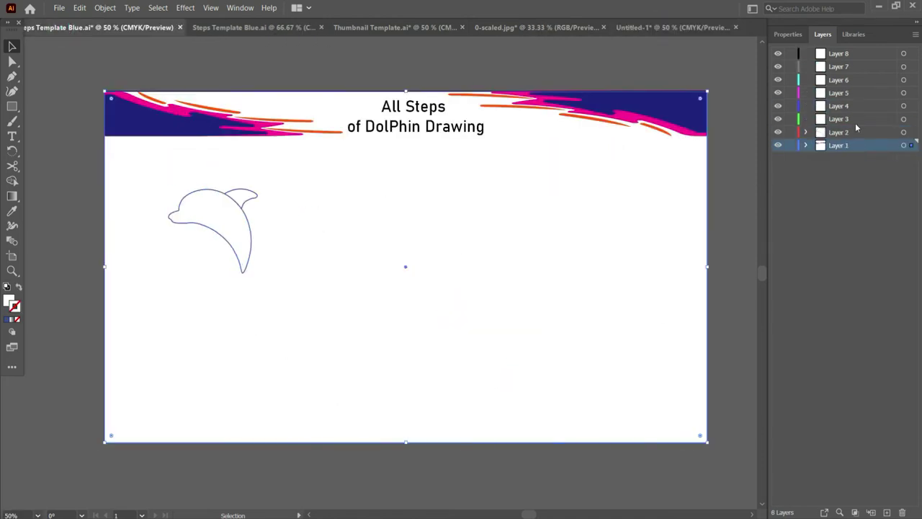
left_click(851, 119)
key("ctrl+v")
left_click_drag(367, 267, 423, 218)
left_click(533, 248)
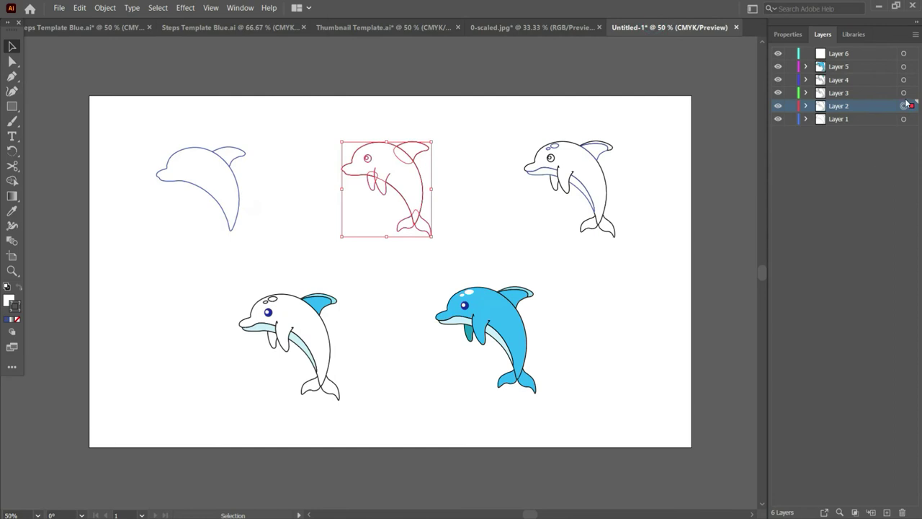
Step: Copy the third dolphin onto the template's Layer 4 and place it at the end of the first row
left_click(904, 93)
left_click(848, 106)
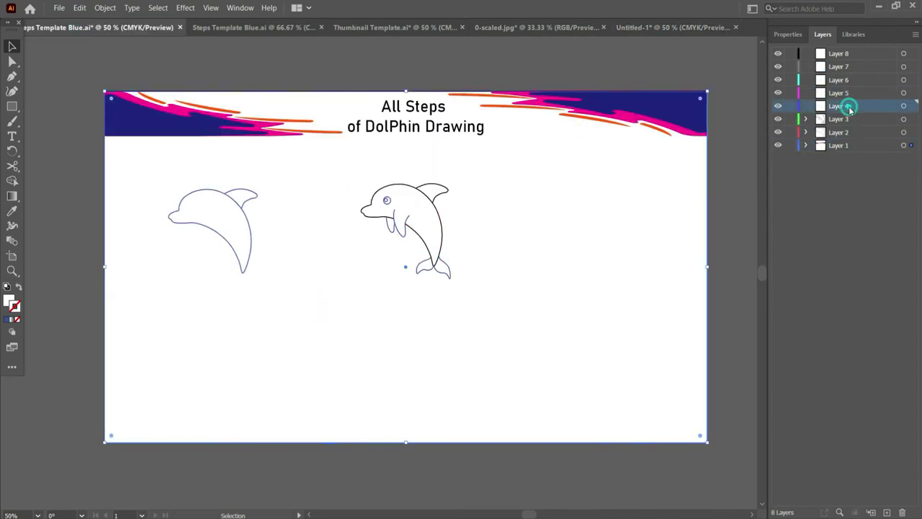
key("ctrl+v")
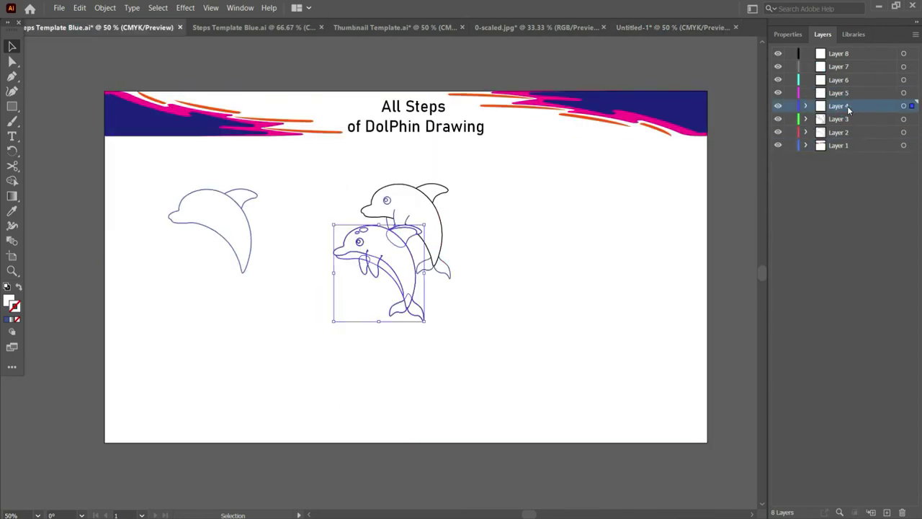
left_click_drag(371, 248, 604, 203)
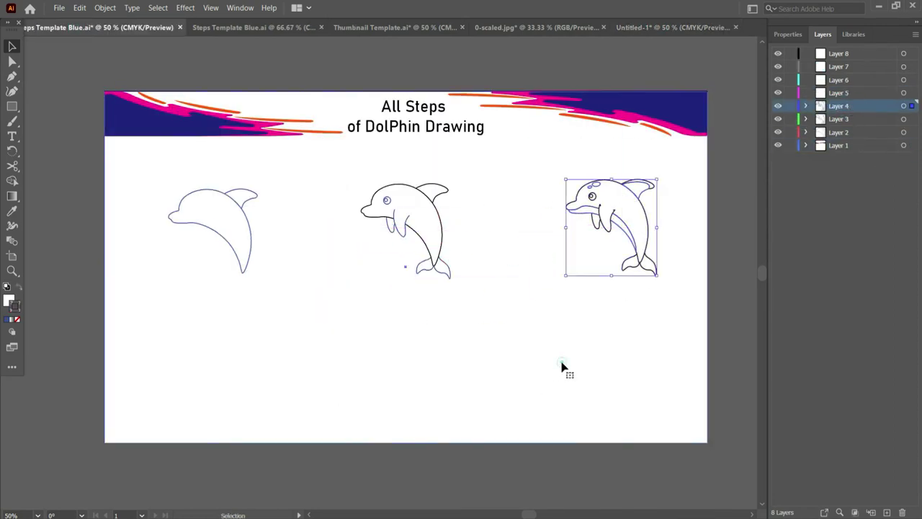
left_click(562, 370)
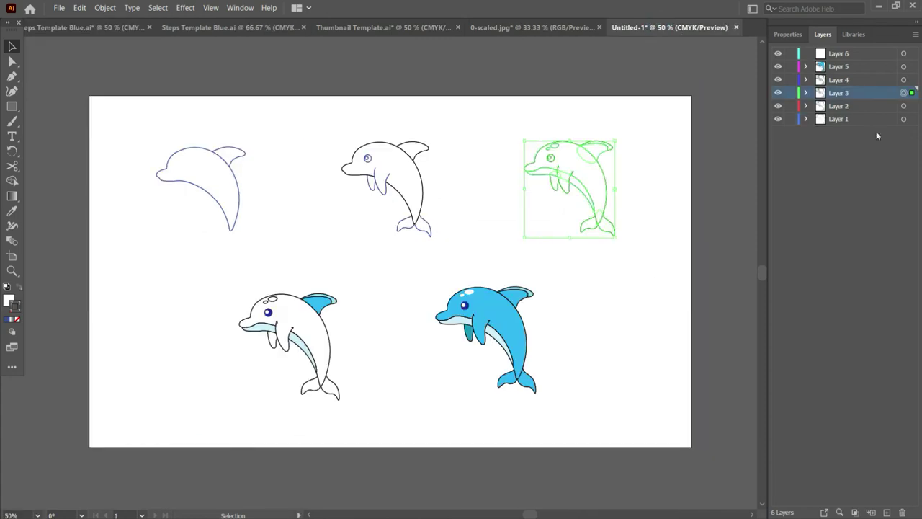
Step: Copy the fourth dolphin onto the template's Layer 5 and place it at the start of the second row
left_click(321, 307)
key("a")
key("ctrl+c")
left_click(58, 30)
left_click(838, 94)
key("ctrl+v")
left_click_drag(404, 229, 337, 318)
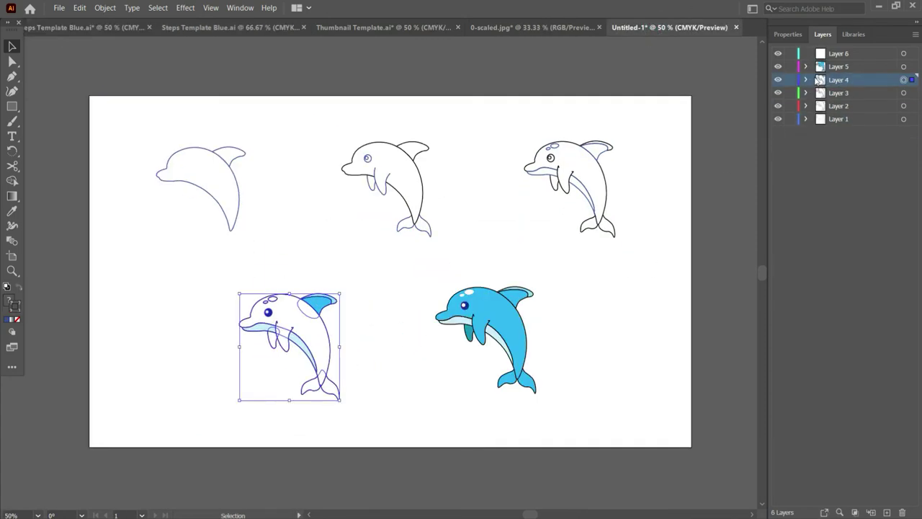
Step: Copy the coloured fifth dolphin onto the template's Layer 6 and place it second in the second row
left_click(504, 338)
key("ctrl+c")
left_click(79, 27)
left_click(837, 80)
key("ctrl+v")
left_click_drag(376, 234, 521, 311)
Step: Select all five dolphins in the template and nudge them together slightly left
left_click_drag(144, 175, 685, 407)
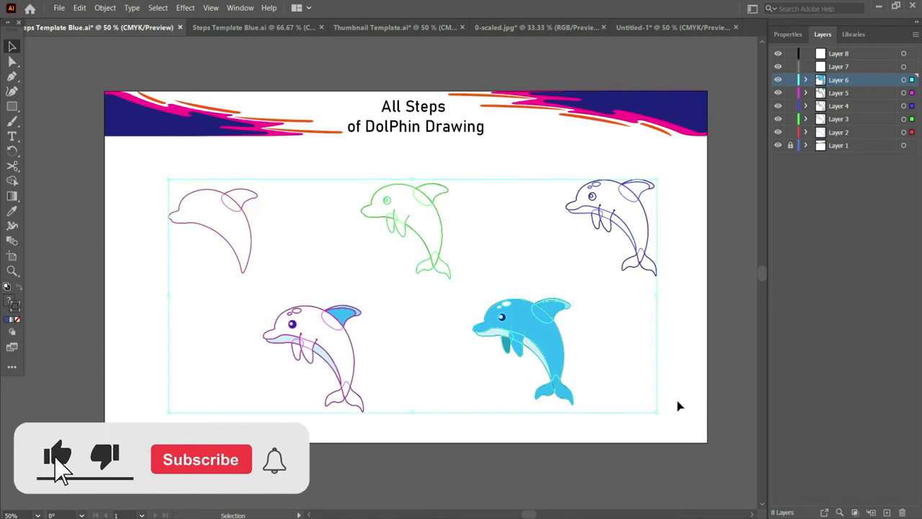
key("Left")
key("Left")
key("Left")
key("Right")
key("Right")
key("Right")
key("Right")
key("Up")
key("Up")
key("Up")
key("Up")
key("Up")
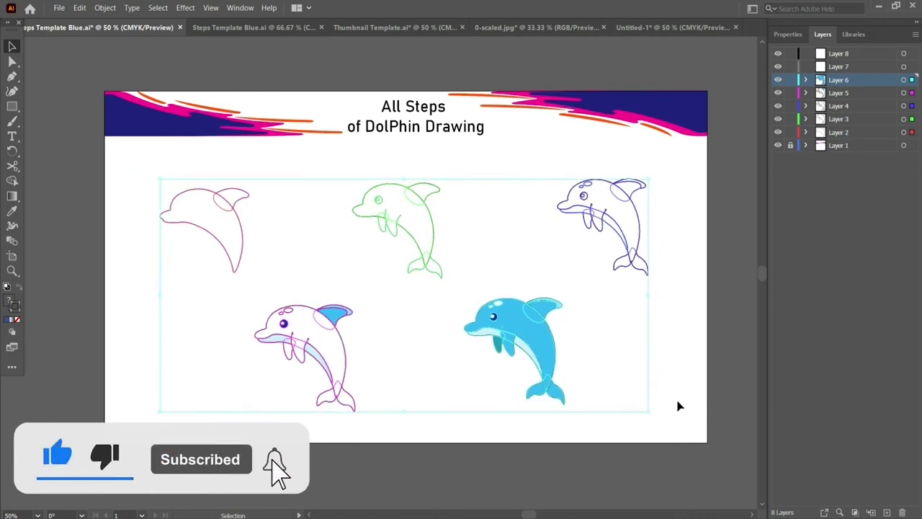
Step: Enlarge the five selected dolphins slightly and centre the group below the template's heading
left_click_drag(159, 176, 134, 148)
left_click_drag(377, 185, 387, 192)
key("Right")
key("Right")
key("Right")
key("Right")
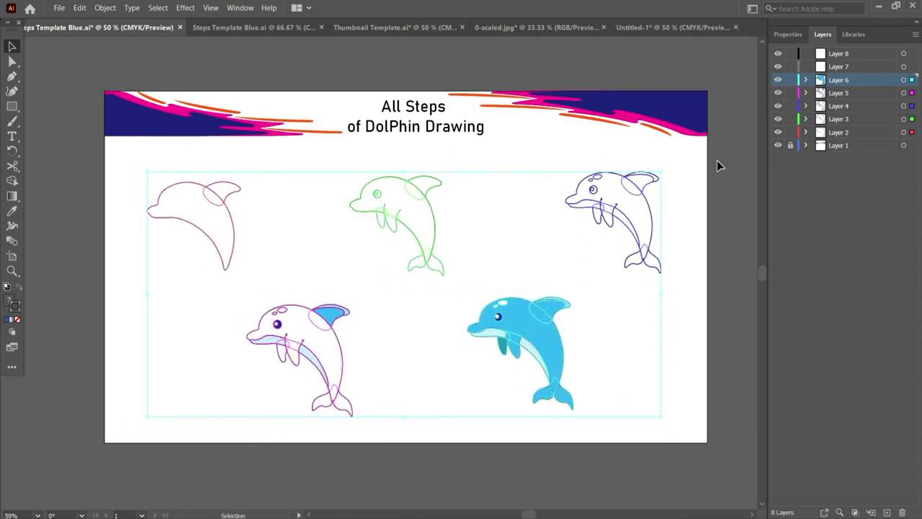
Step: Nudge the two second-row dolphins slightly left
left_click(280, 285)
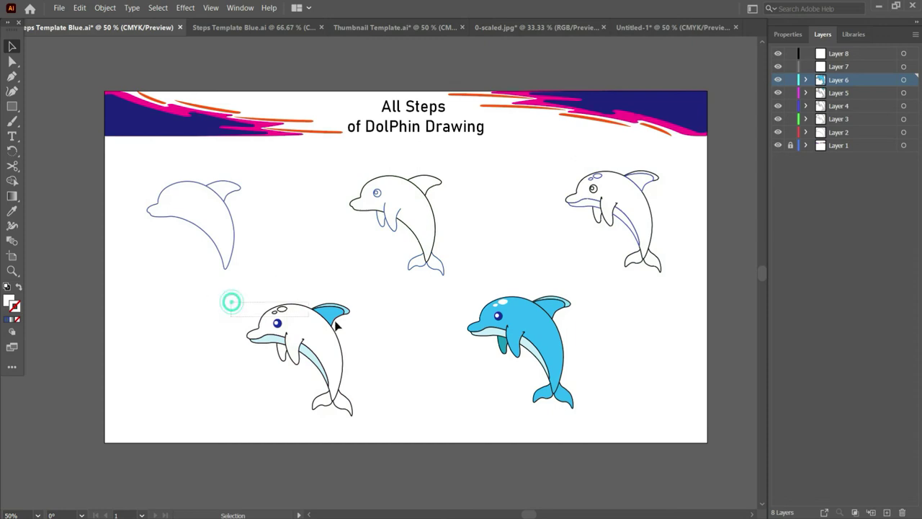
left_click_drag(336, 326, 605, 400)
key("Right")
key("Right")
key("Right")
left_click(605, 401)
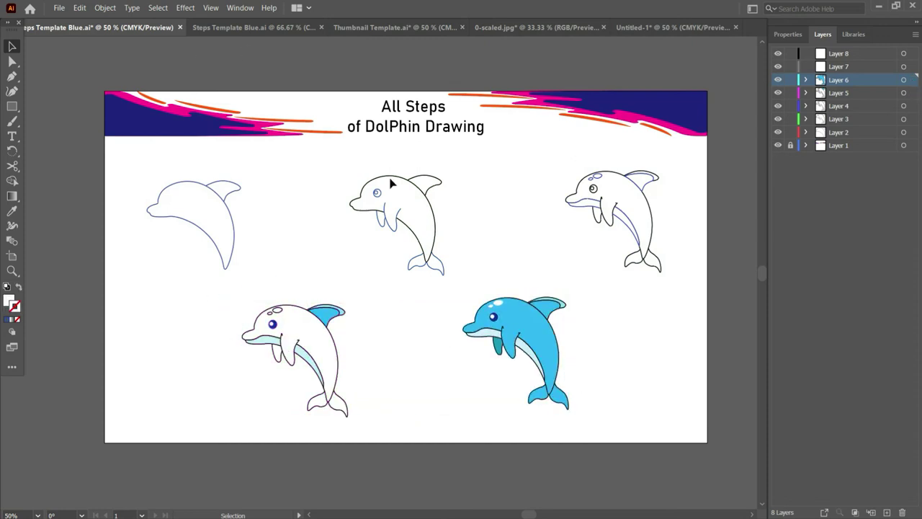
Step: Add an enlarged "Step 1" label above the first dolphin on Layer 2 and place copies above the other four dolphins on Layers 3 to 6
left_click(12, 135)
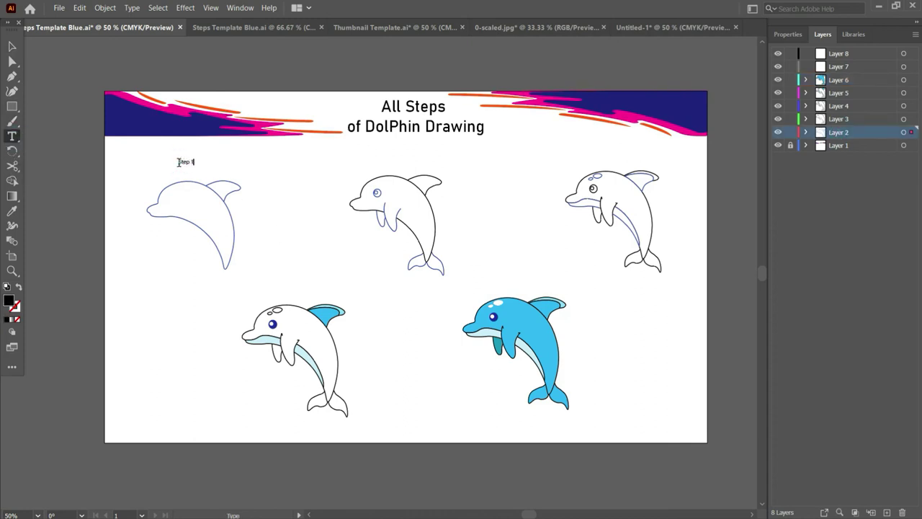
mouse_move(194, 166)
left_mouse_down()
mouse_move(208, 176)
mouse_move(202, 160)
left_mouse_up()
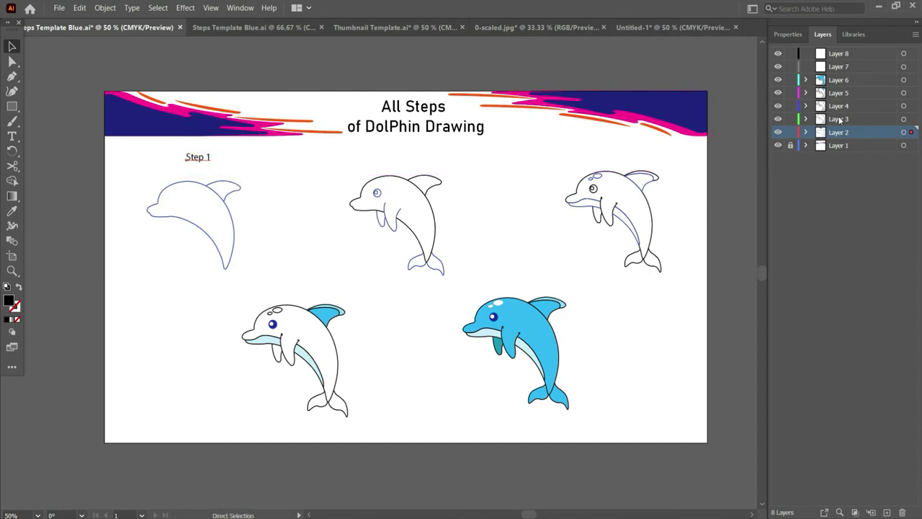
left_click(839, 120)
key("ctrl+v")
left_click_drag(373, 275, 517, 277)
left_click(839, 106)
key("ctrl+v")
left_click(839, 93)
key("ctrl+v")
left_click(839, 80)
key("ctrl+v")
Step: Renumber the four copied labels above the second to fifth dolphins as Step 2, Step 3, Step 4 and Step 5
left_click(409, 160)
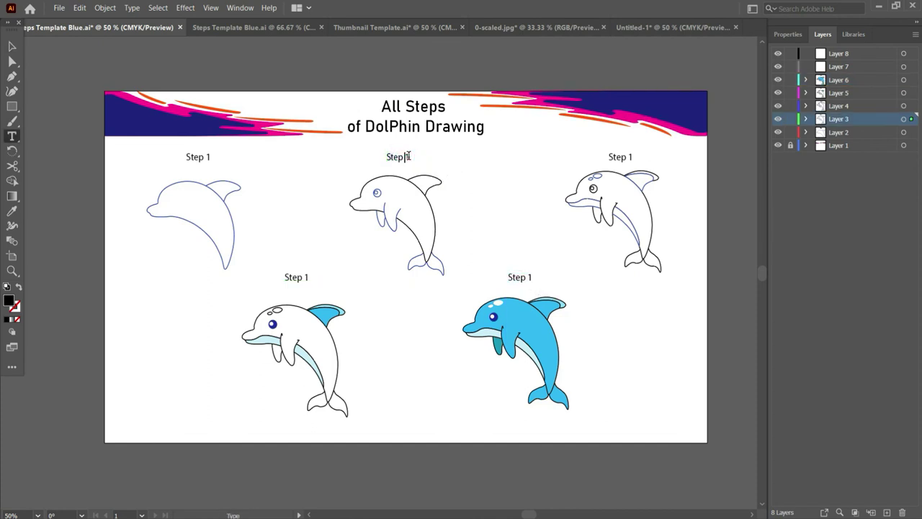
left_click(632, 159)
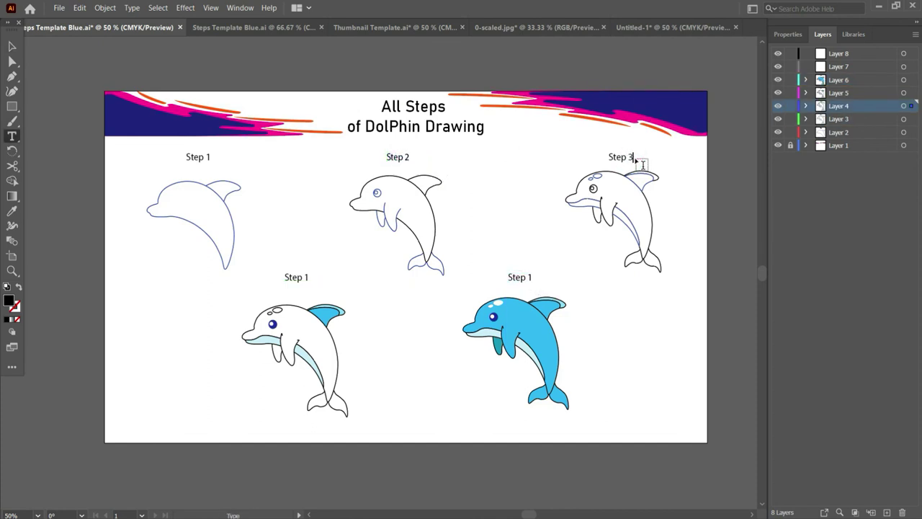
left_click(308, 277)
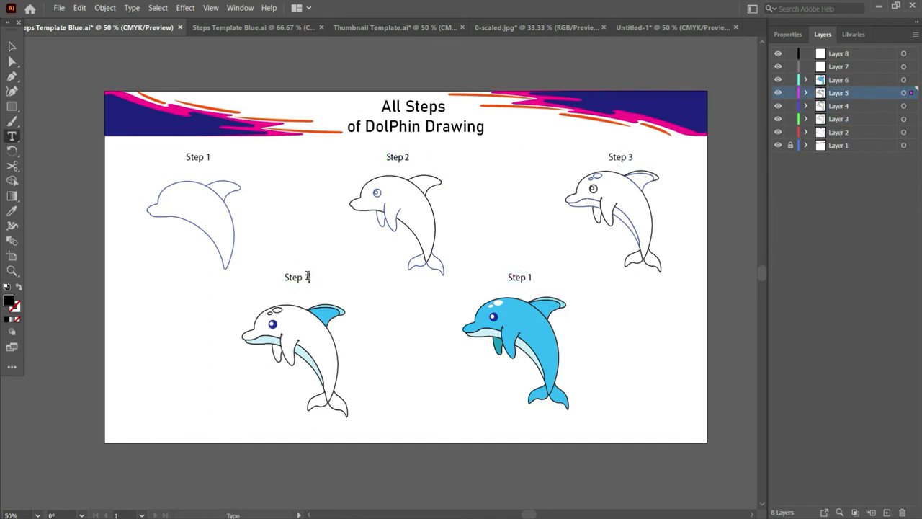
left_click(530, 277)
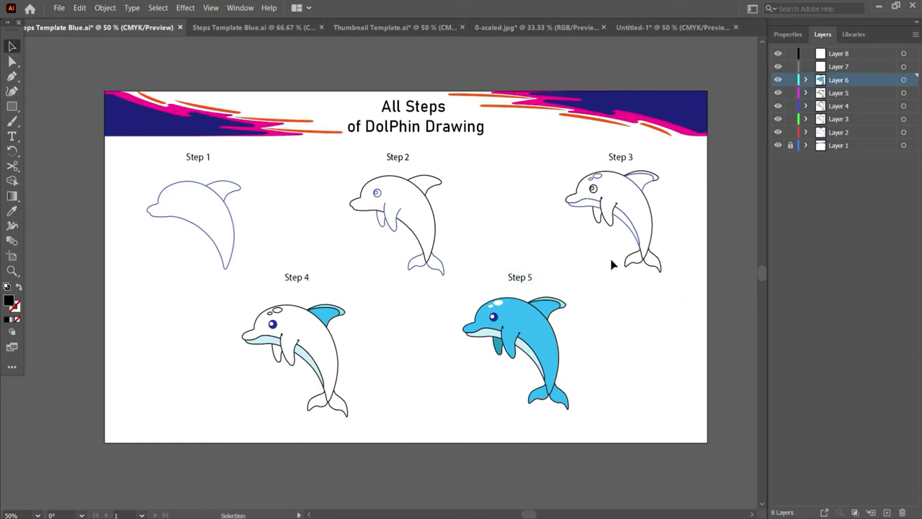
Step: Select all five dolphins with their step labels and nudge them together slightly down below the heading
left_click_drag(126, 151, 703, 426)
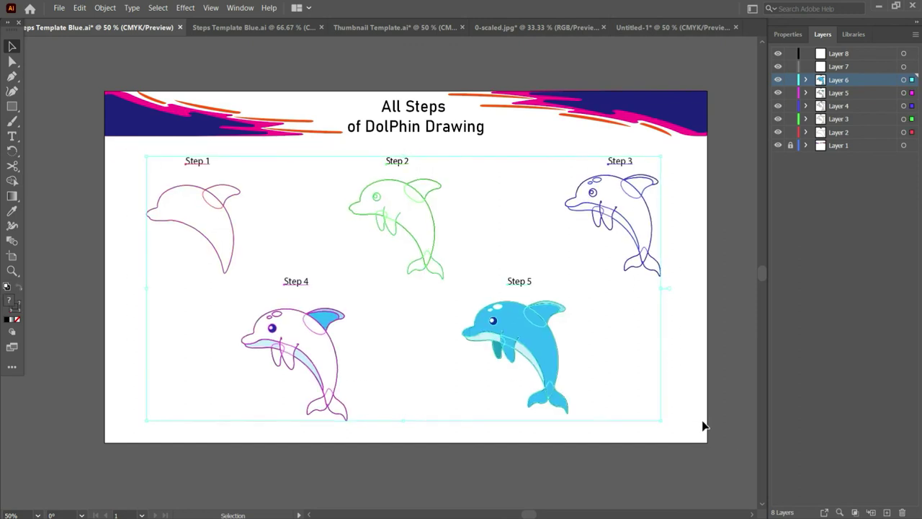
left_click(567, 281)
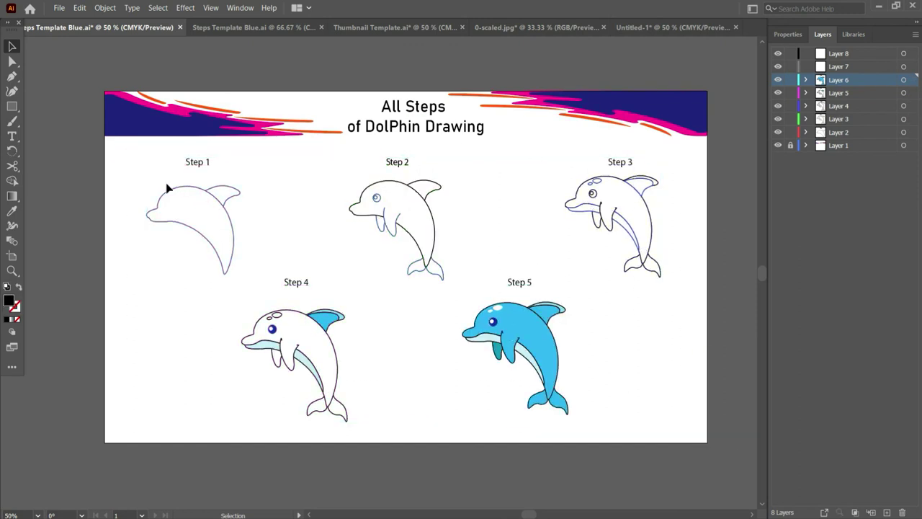